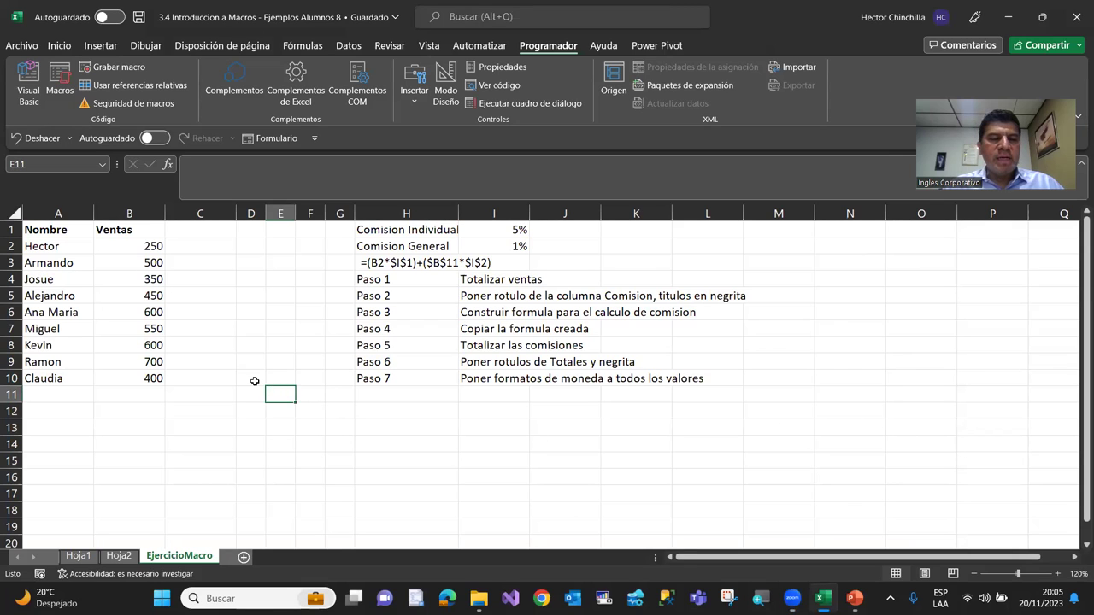
left_click(200, 312)
left_click(187, 412)
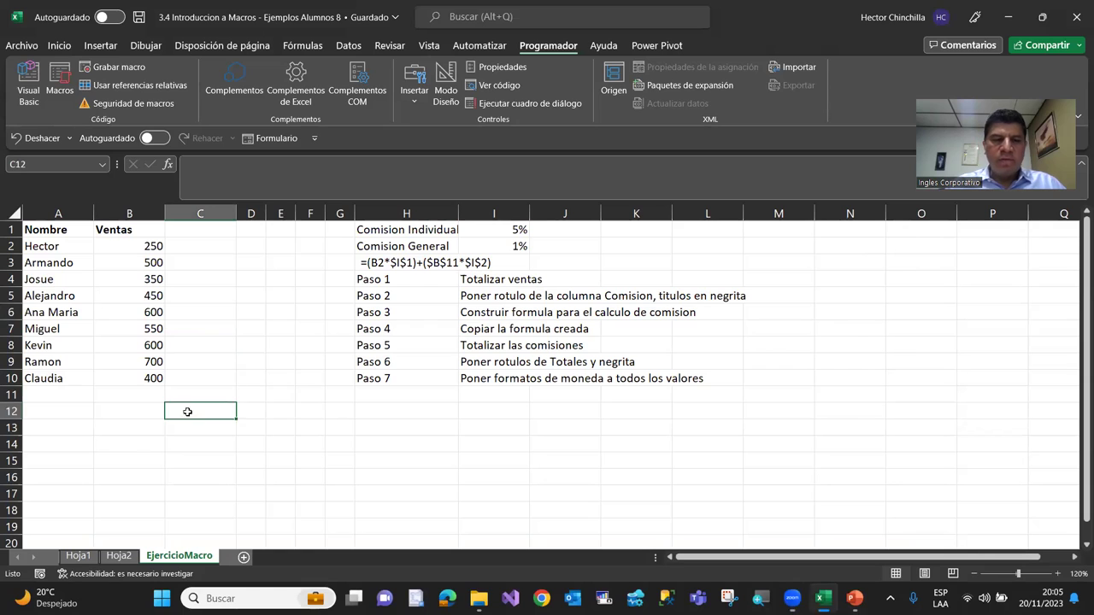
left_click(129, 424)
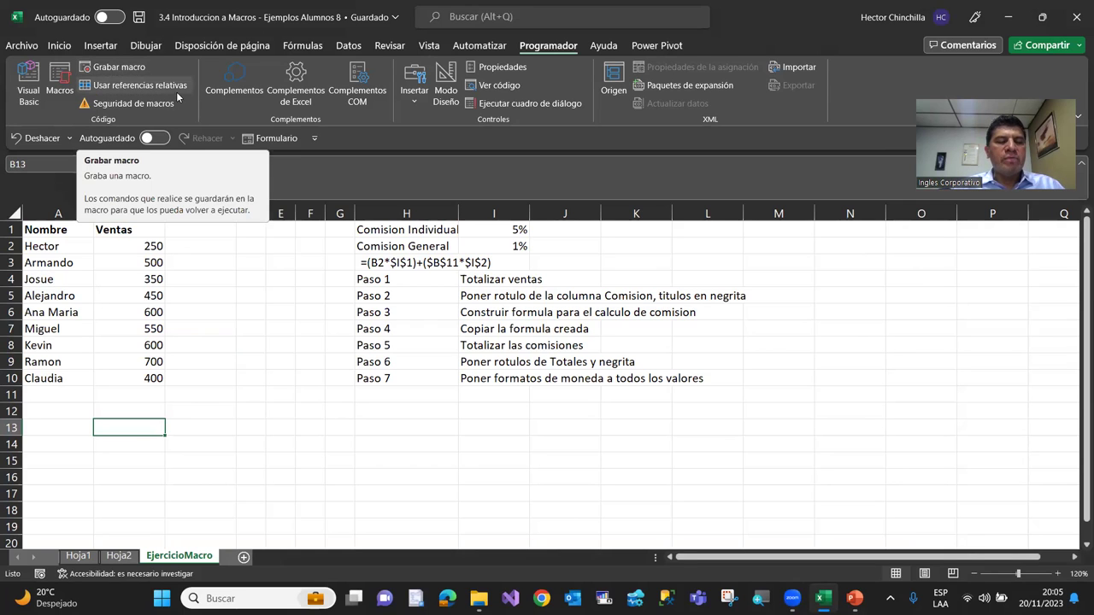
left_click(249, 351)
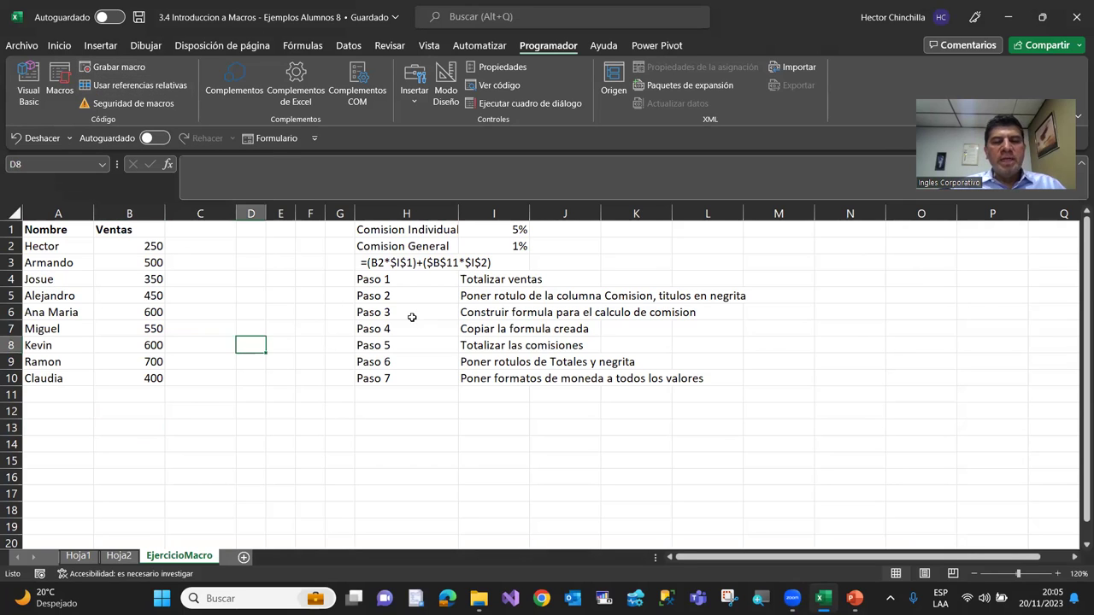
- Examine the commission formulas and the sales and commission totals in the finished example on sheet Hoja2
left_click(119, 556)
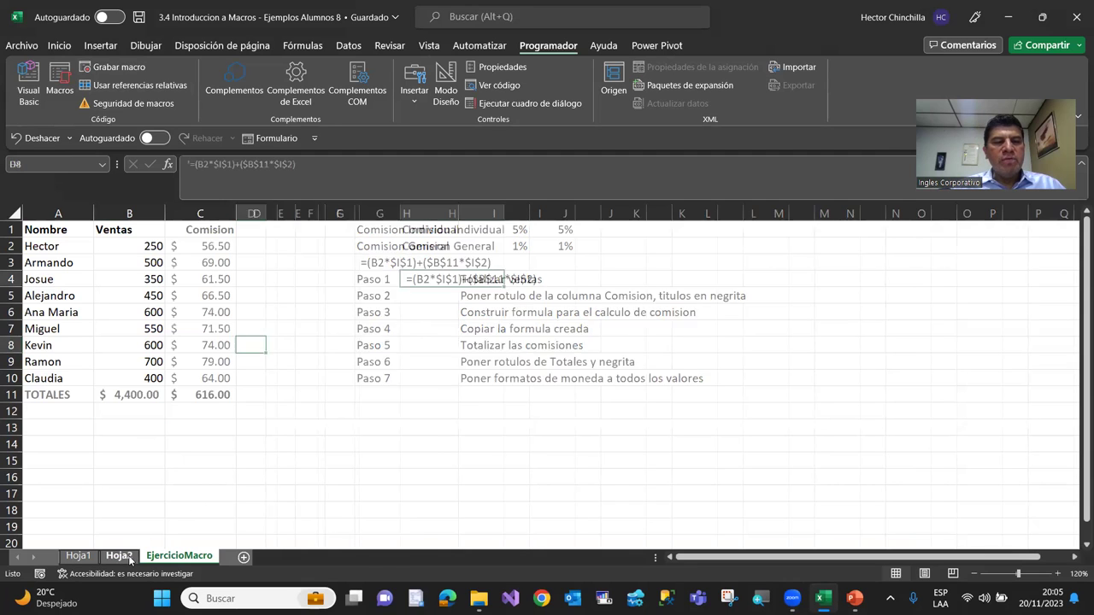
left_click(217, 267)
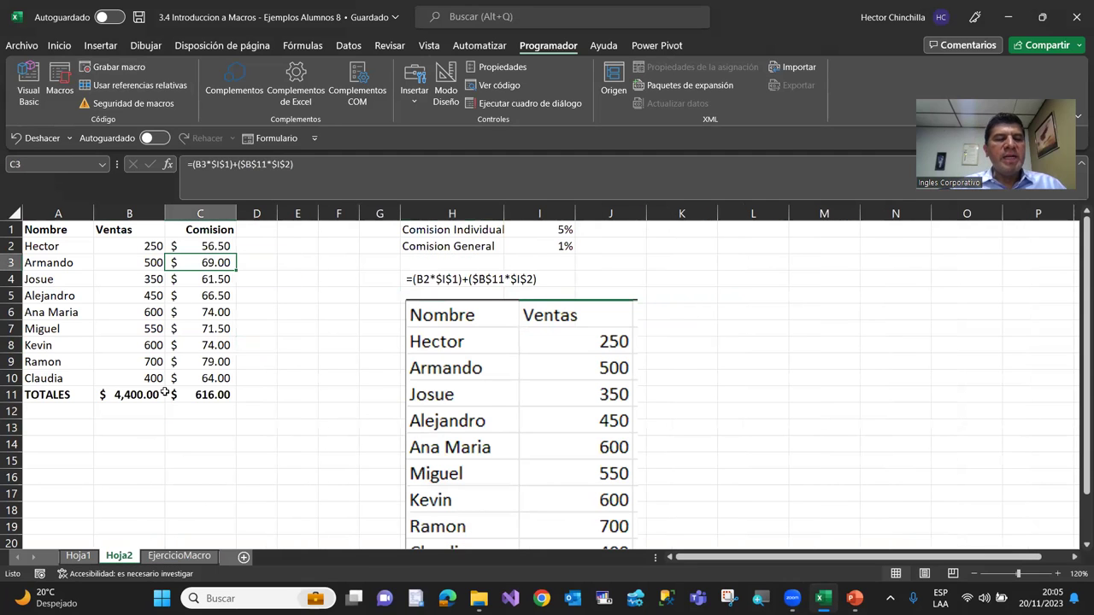
left_click(129, 394)
left_click(198, 394)
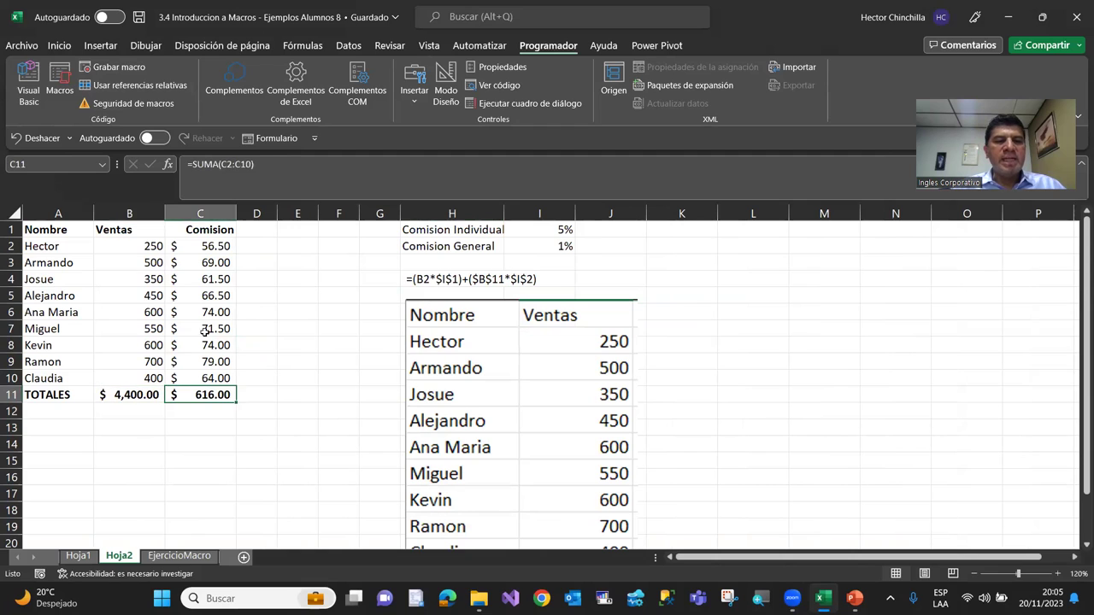
left_click(205, 332)
left_click(197, 248)
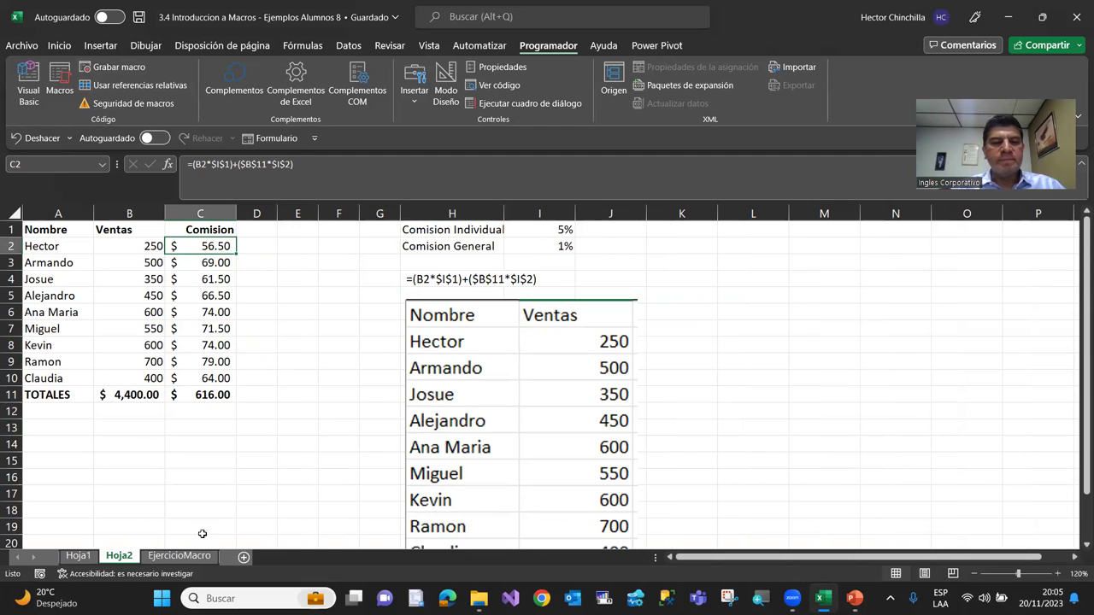
- Return to the EjercicioMacro sheet and review the names and sales in A2:B10
left_click(181, 556)
left_click(167, 413)
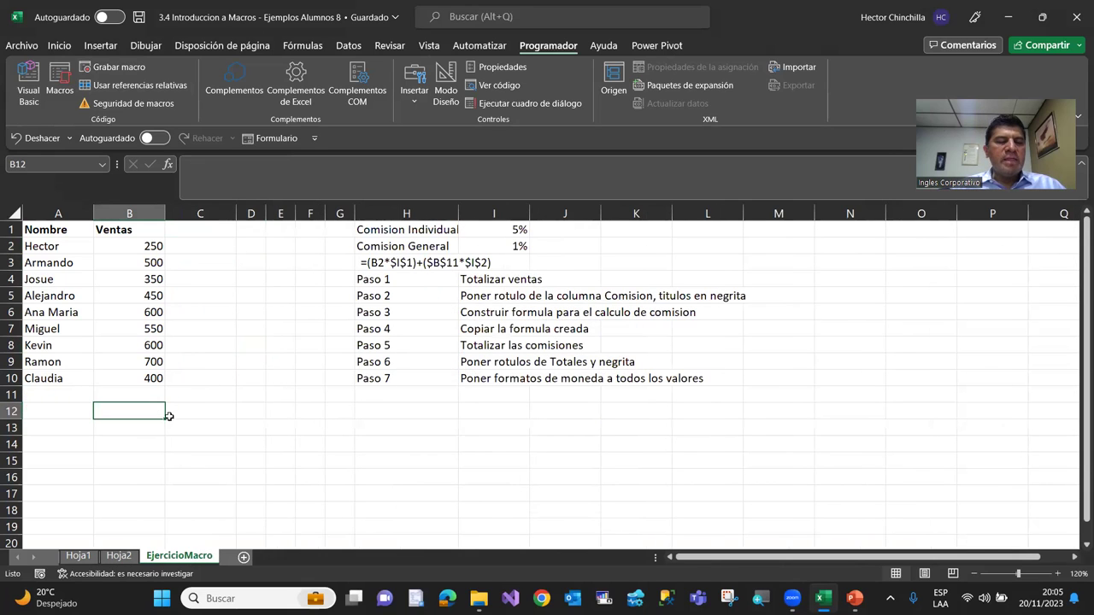
left_click_drag(59, 248, 125, 380)
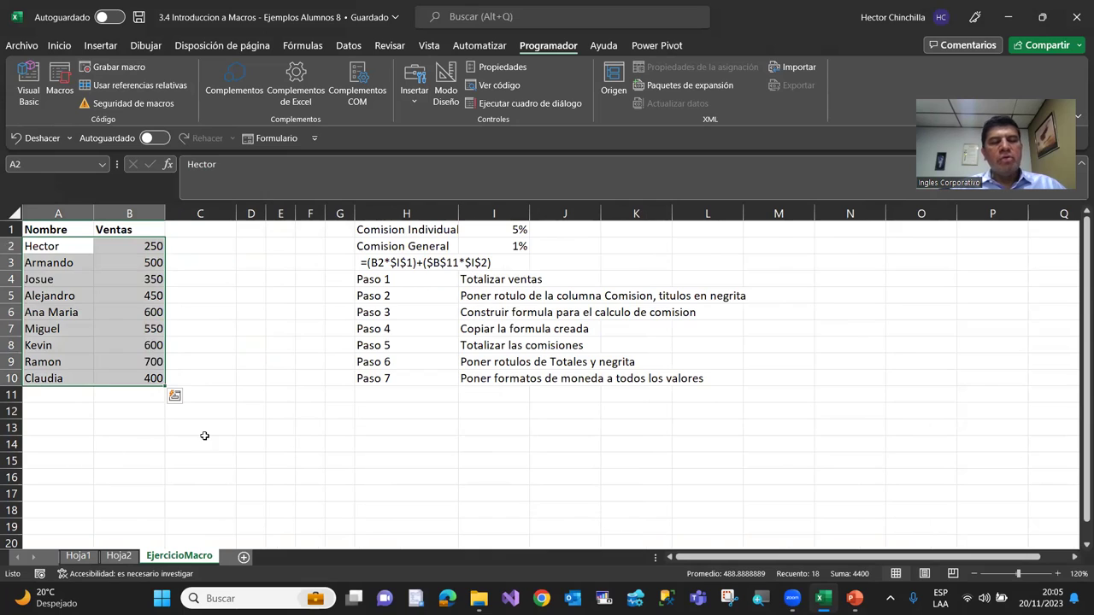
left_click(135, 427)
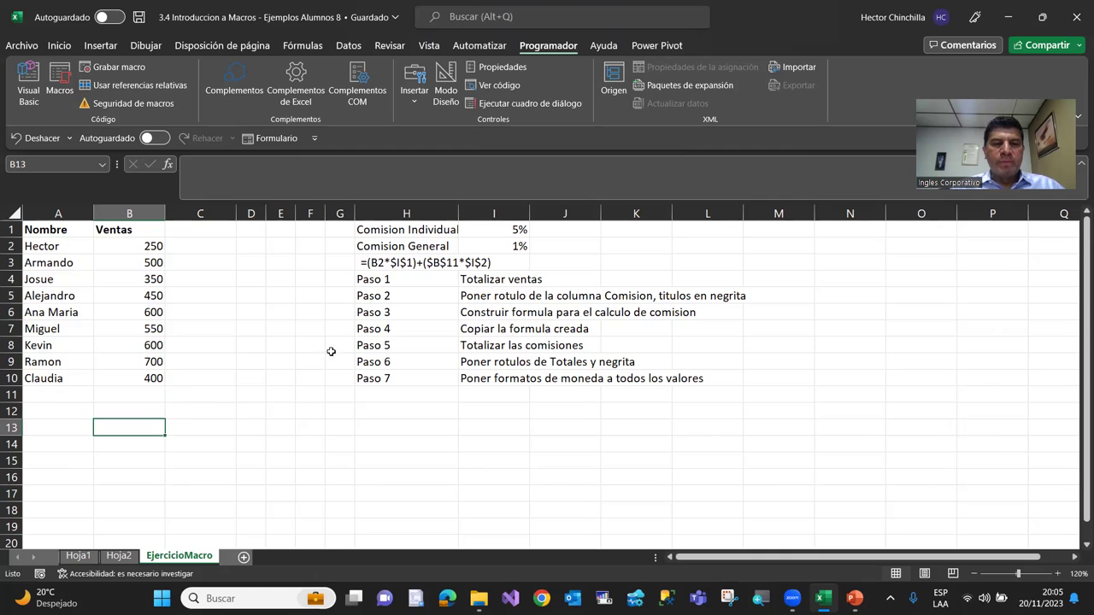
- Read through the macro steps listed from Paso 1 to Paso 7 beside the sales table
left_click(336, 282)
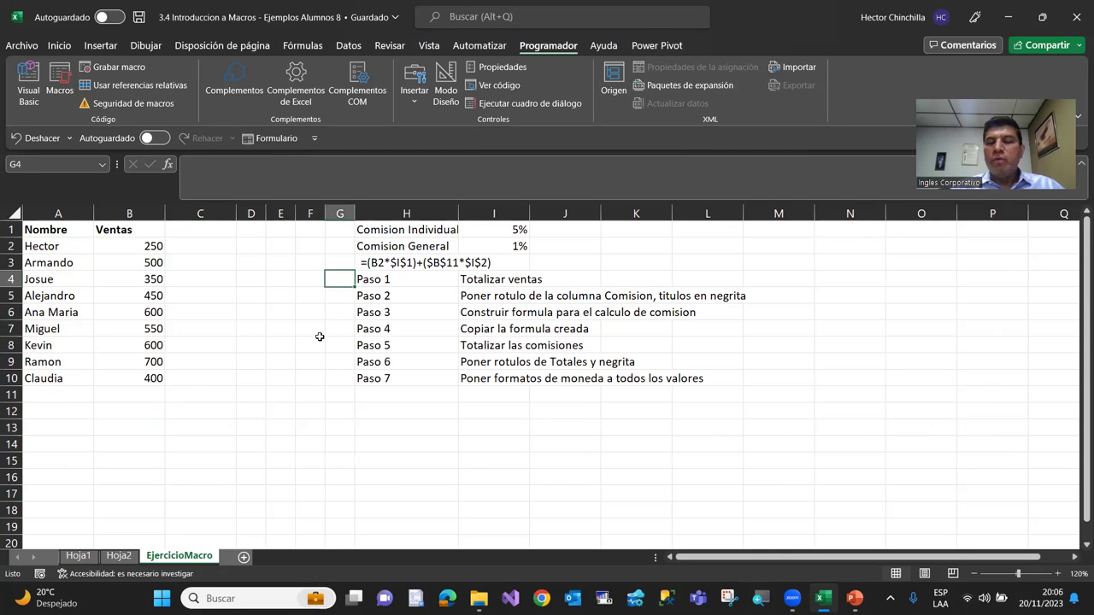
left_click(376, 285)
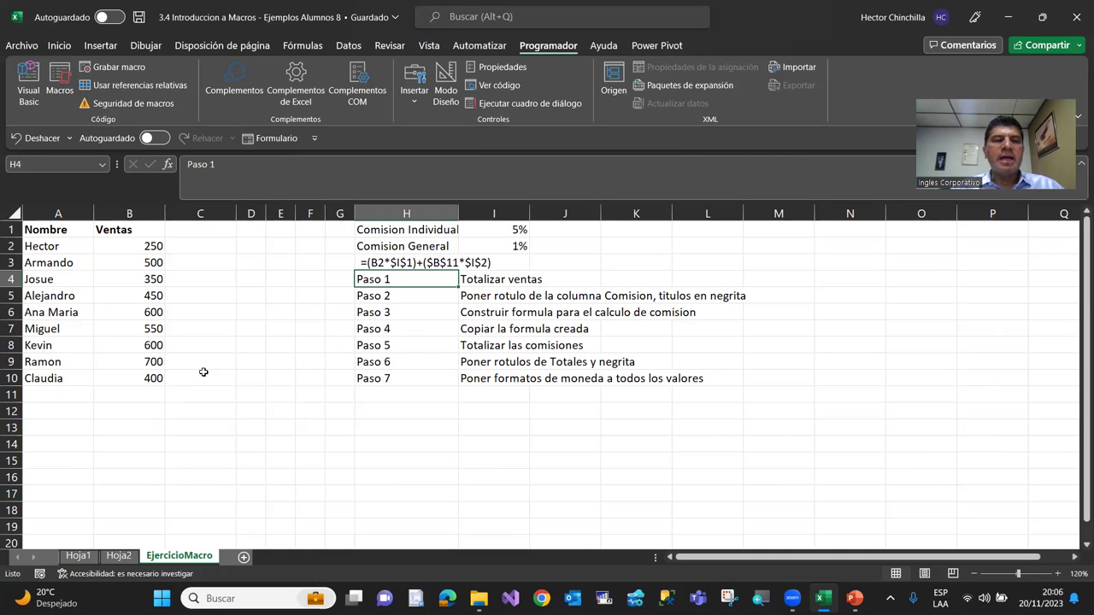
key("Down")
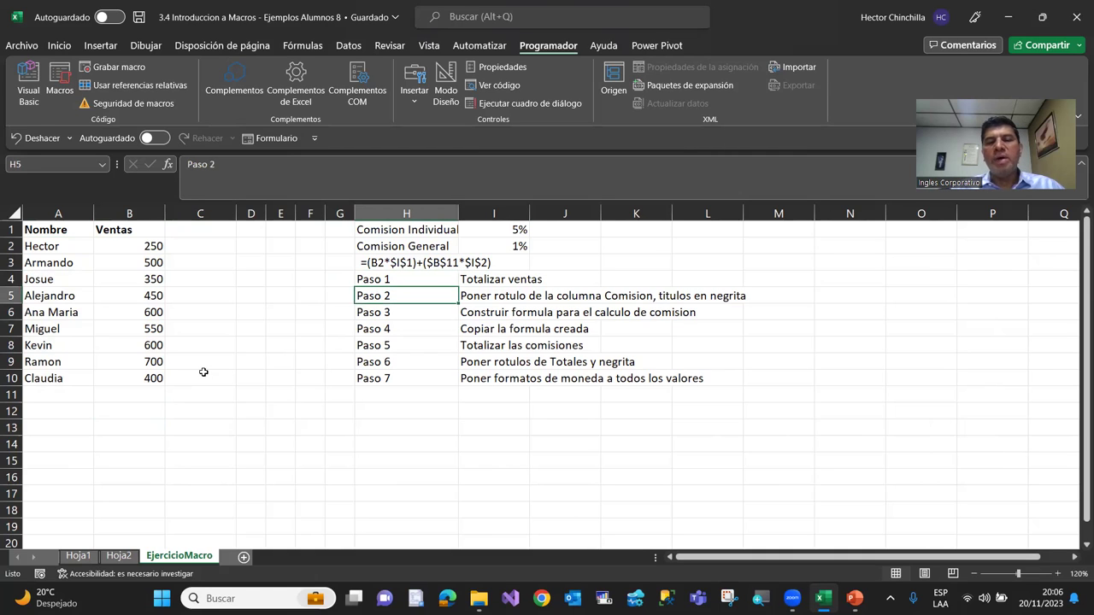
key("Down")
key("Down")
key("Down")
key("Down")
key("Down")
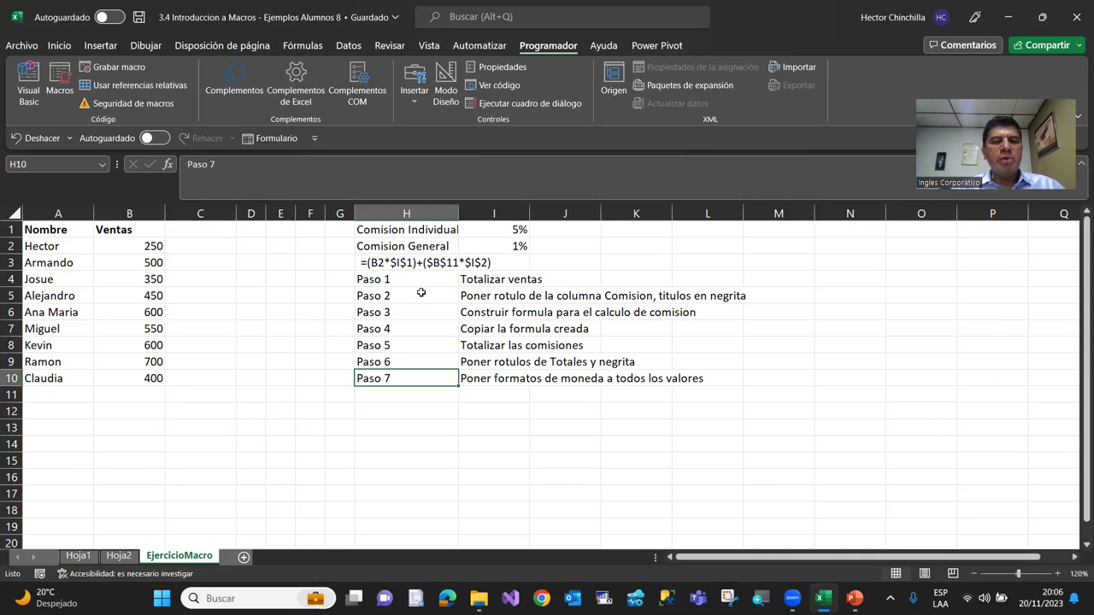
left_click(391, 278)
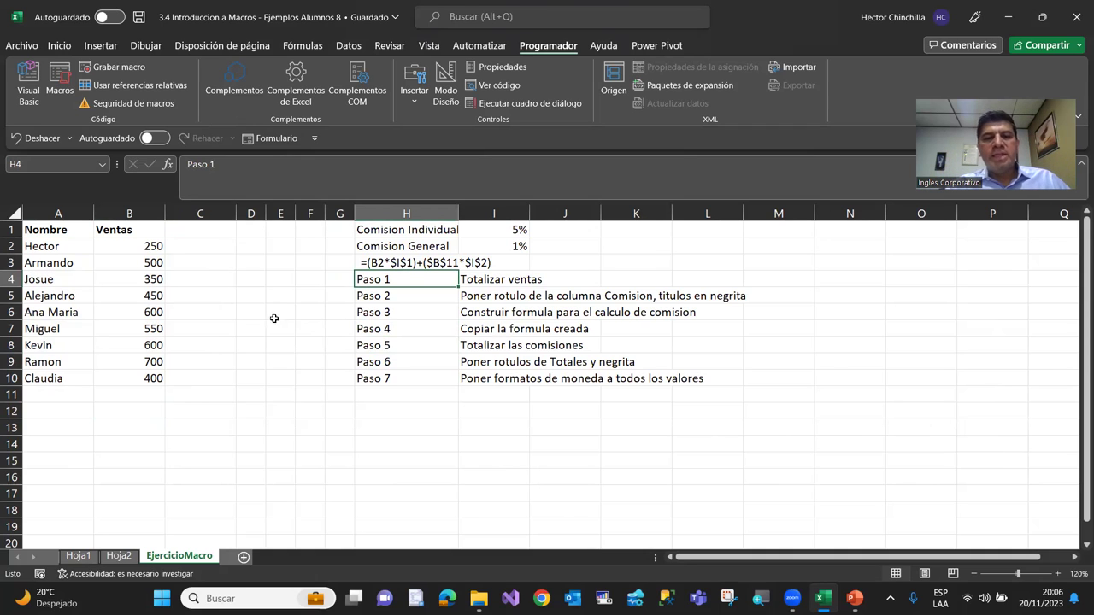
left_click(477, 281)
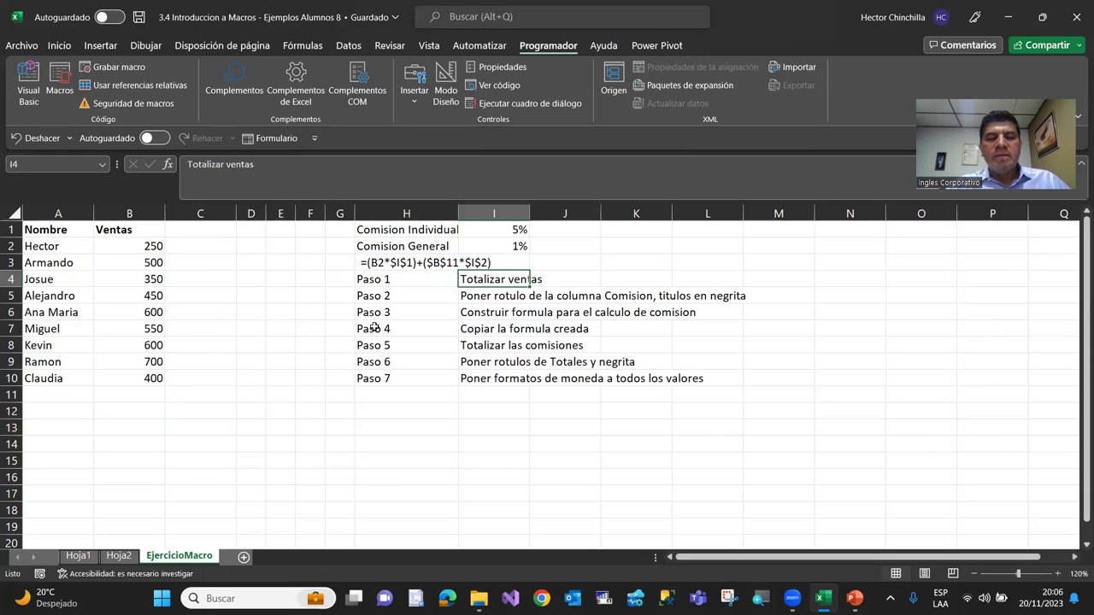
left_click(390, 282)
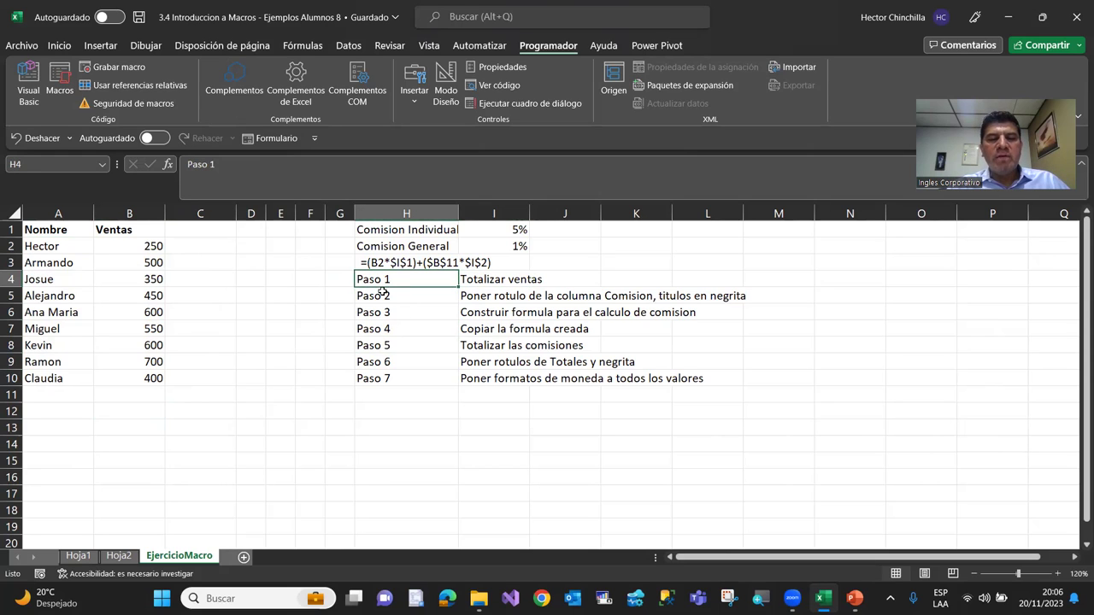
left_click(384, 295)
left_click(384, 307)
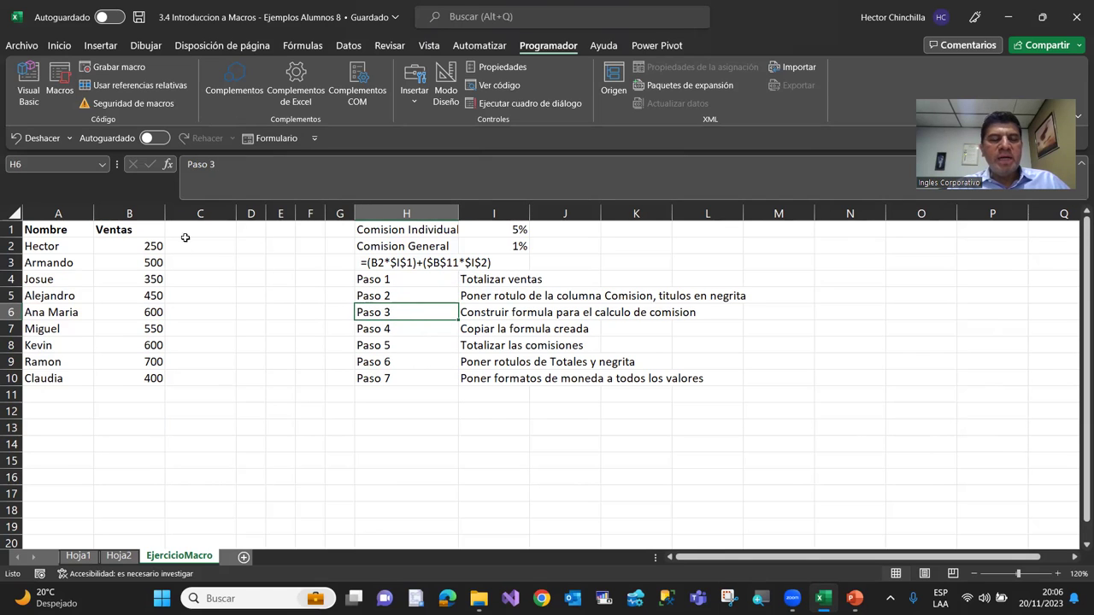
left_click(390, 390)
left_click(399, 284)
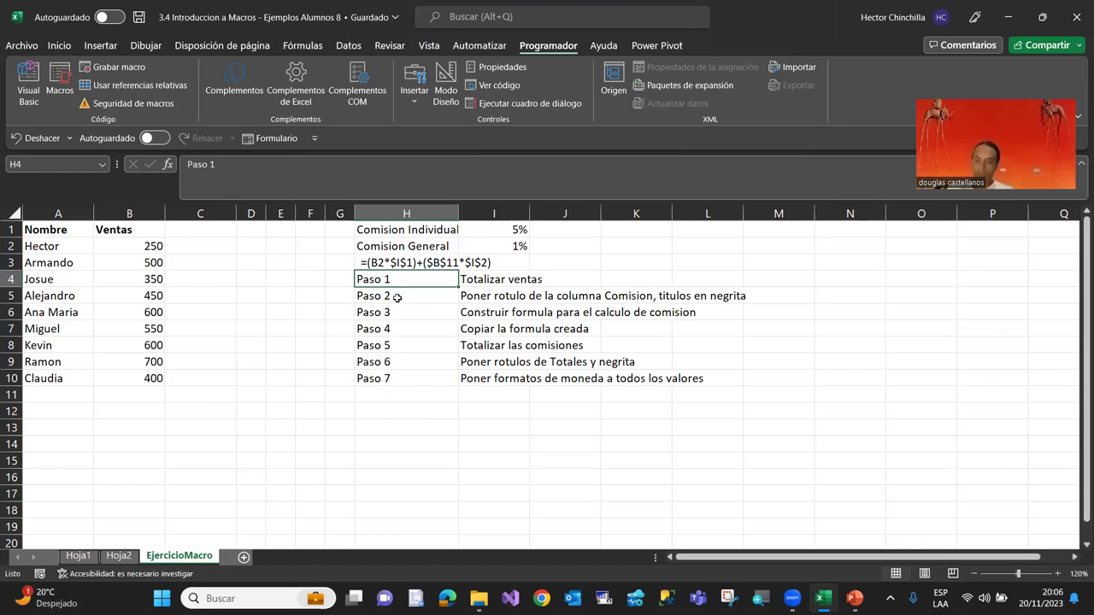
- Compare the finished result on Hoja2 with the list of steps on the EjercicioMacro sheet
left_click(119, 557)
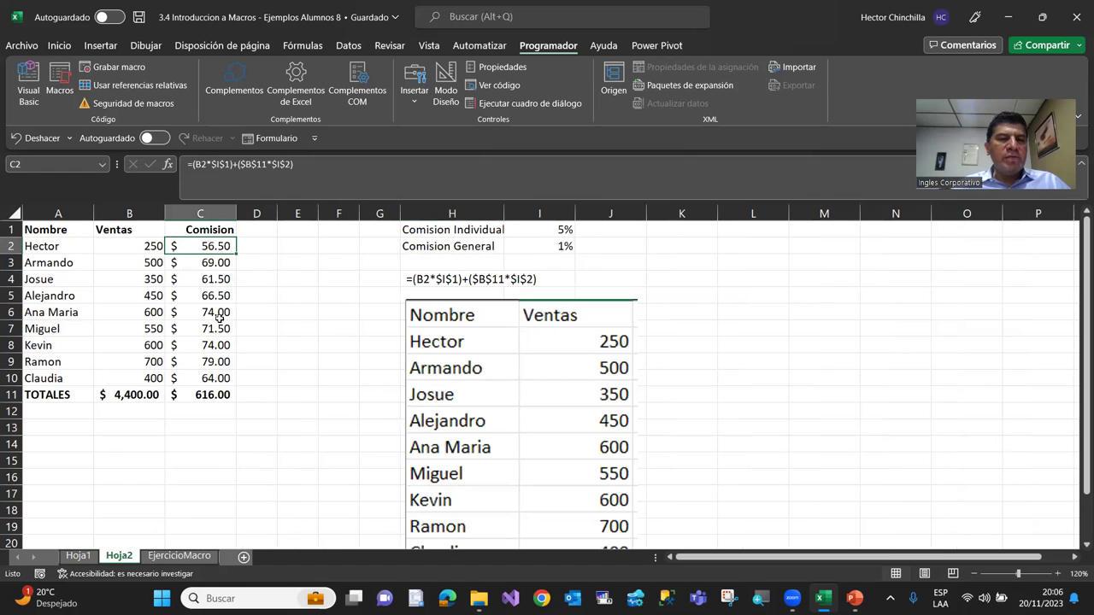
left_click(182, 556)
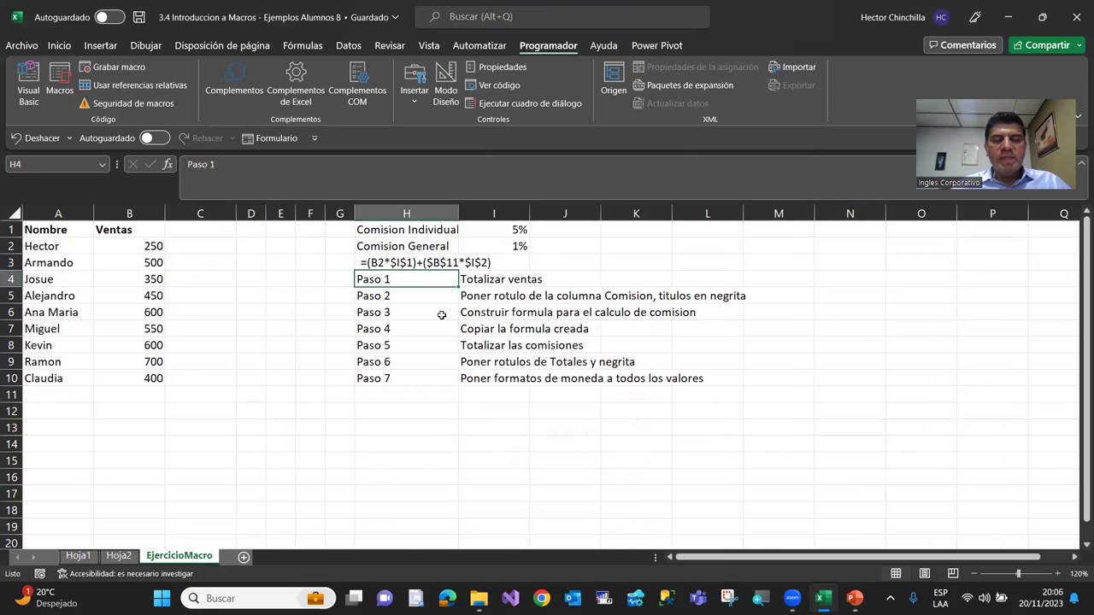
left_click(448, 374)
key("Up")
key("Up")
key("Up")
key("Up")
key("Up")
key("Up")
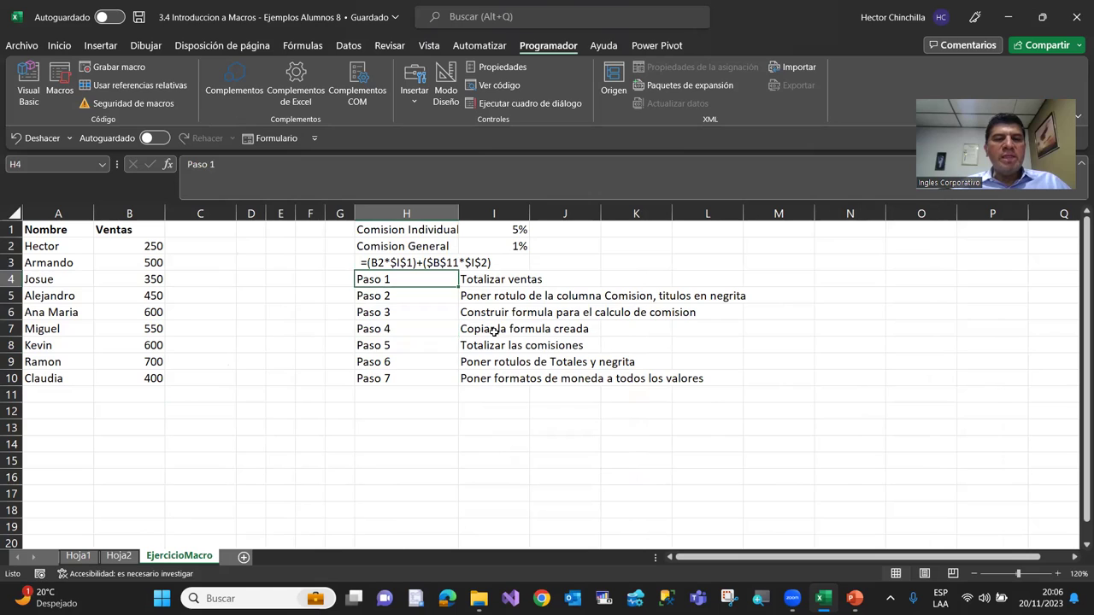
left_click(329, 300)
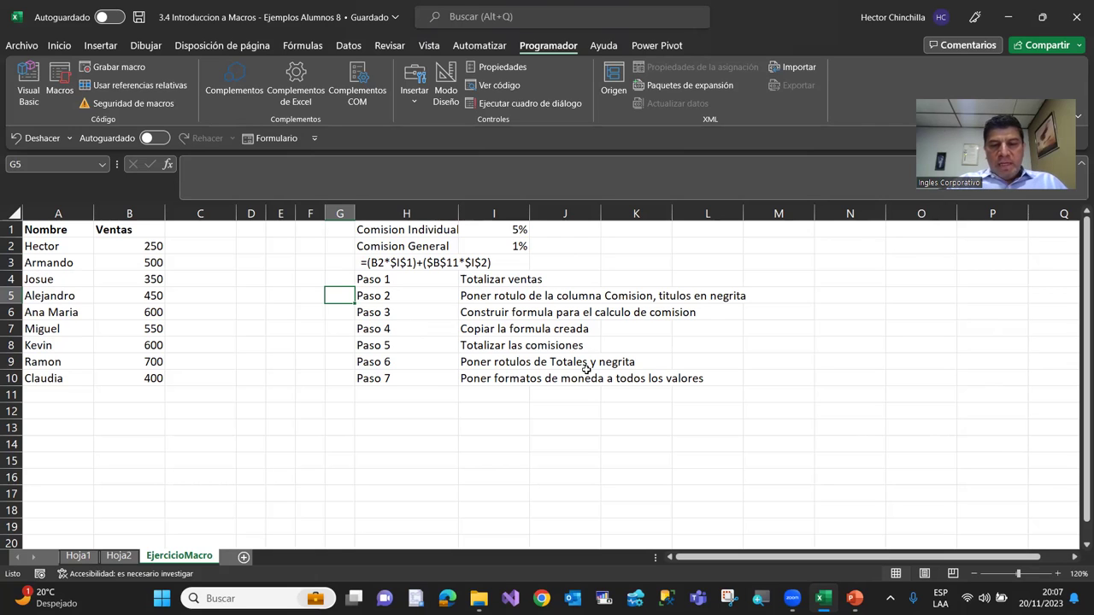
left_click(211, 378)
left_click(159, 410)
left_click(195, 329)
left_click(202, 282)
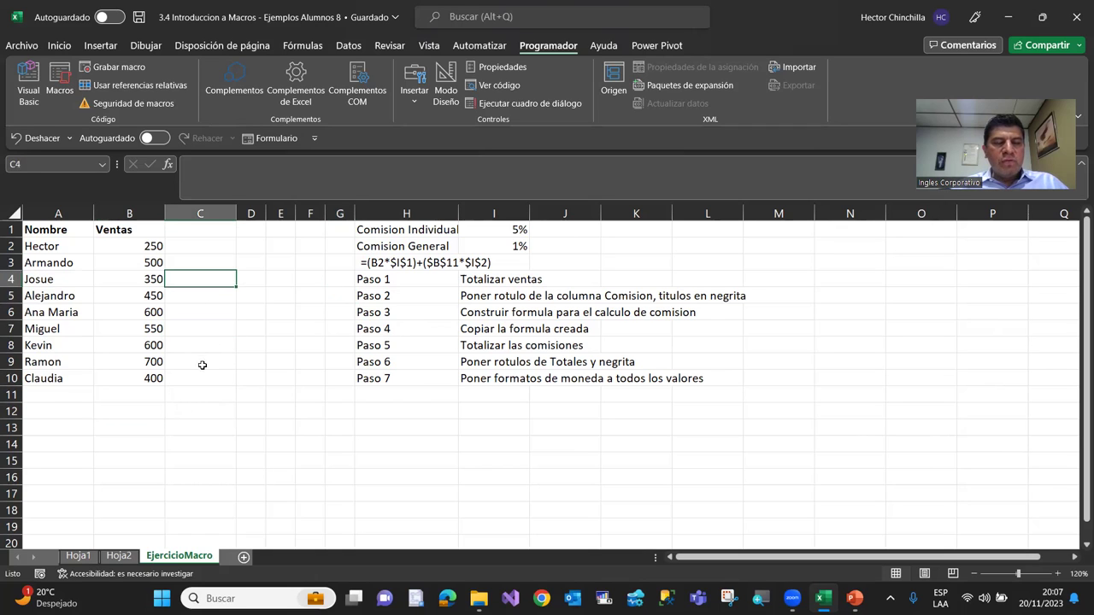
- With cell A11 active, start recording a macro named CalculoComision with shortcut letter a and the description "Calculo de comision"
left_click(150, 396)
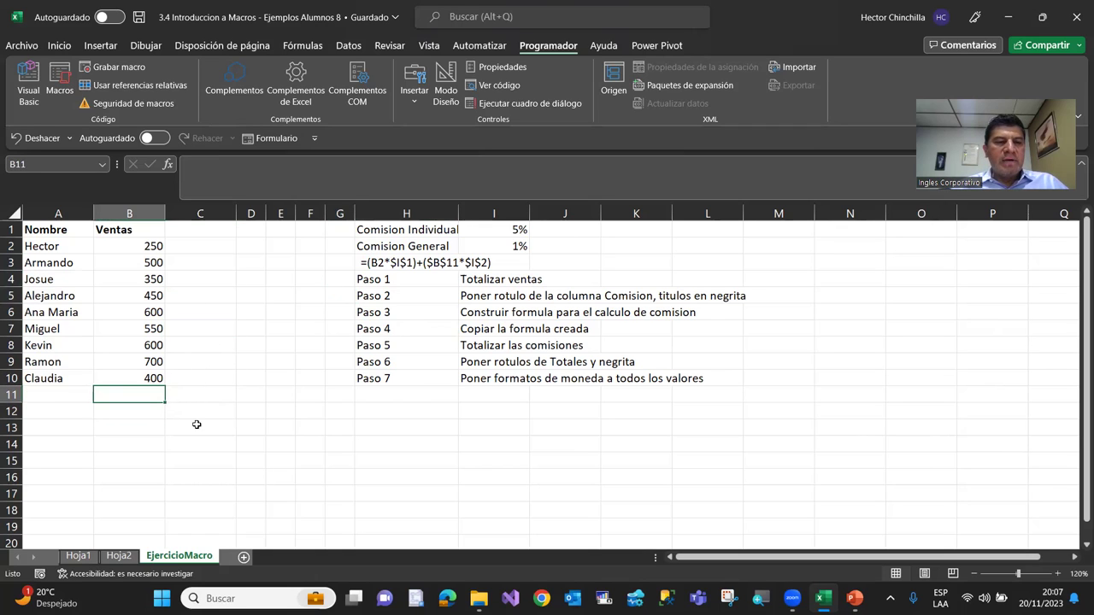
key("Left")
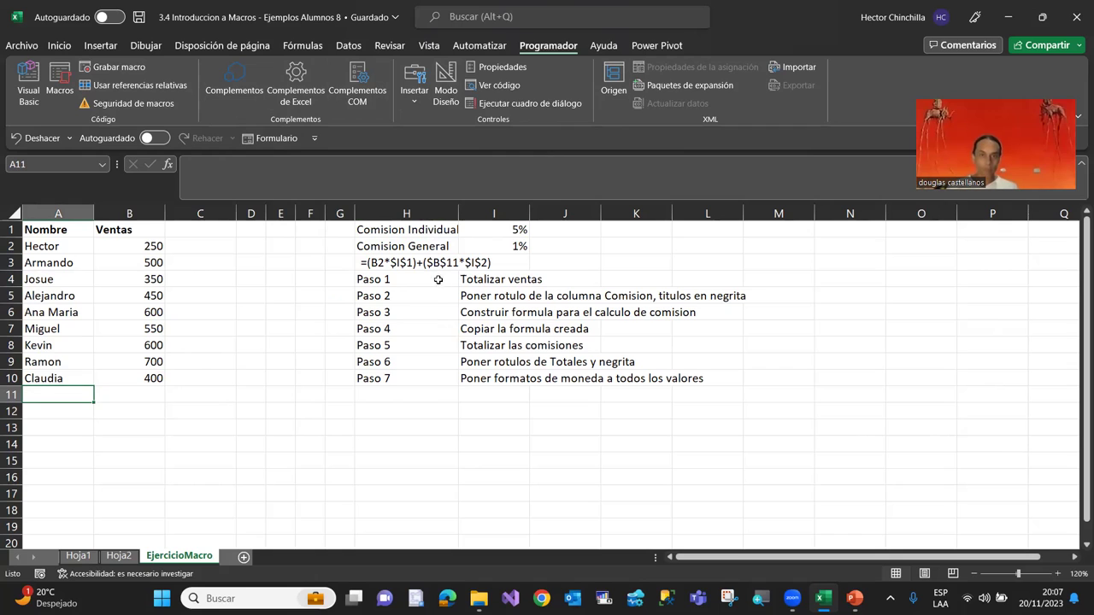
left_click(120, 74)
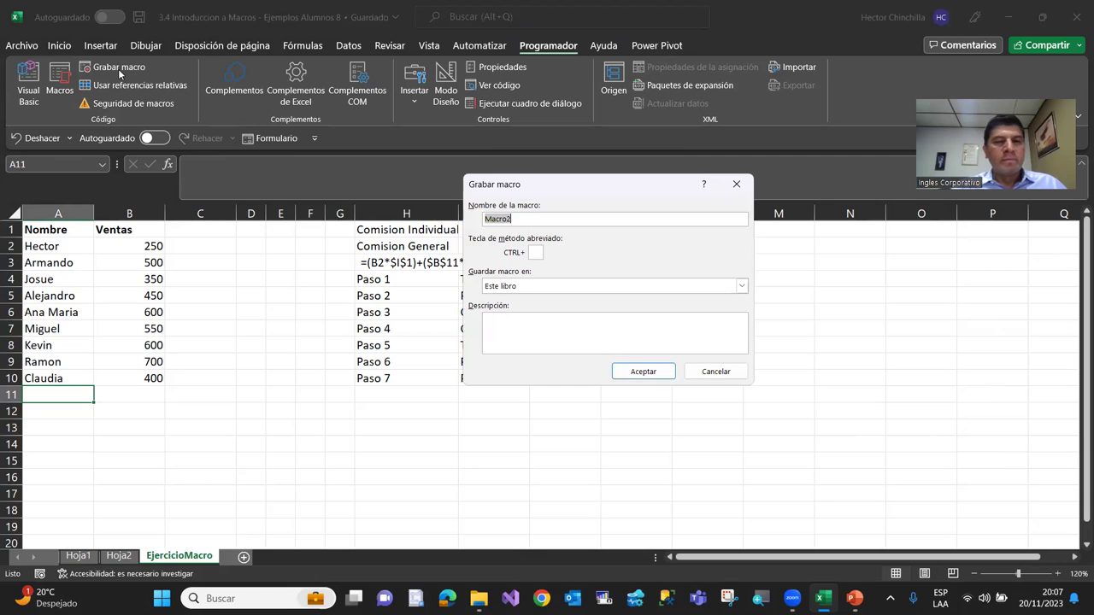
type("Calcul")
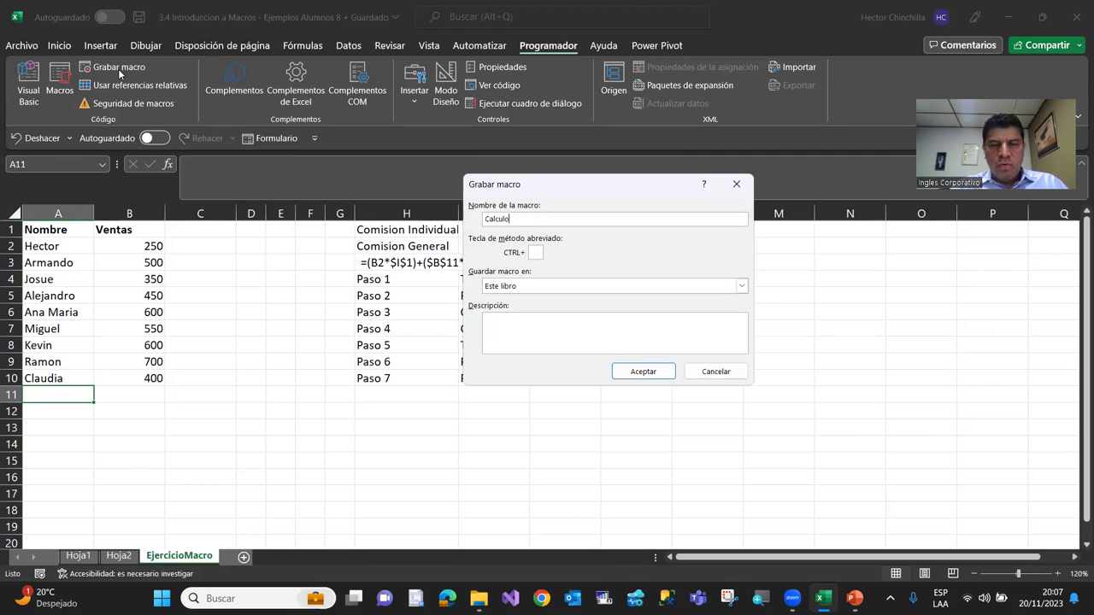
type("oComision")
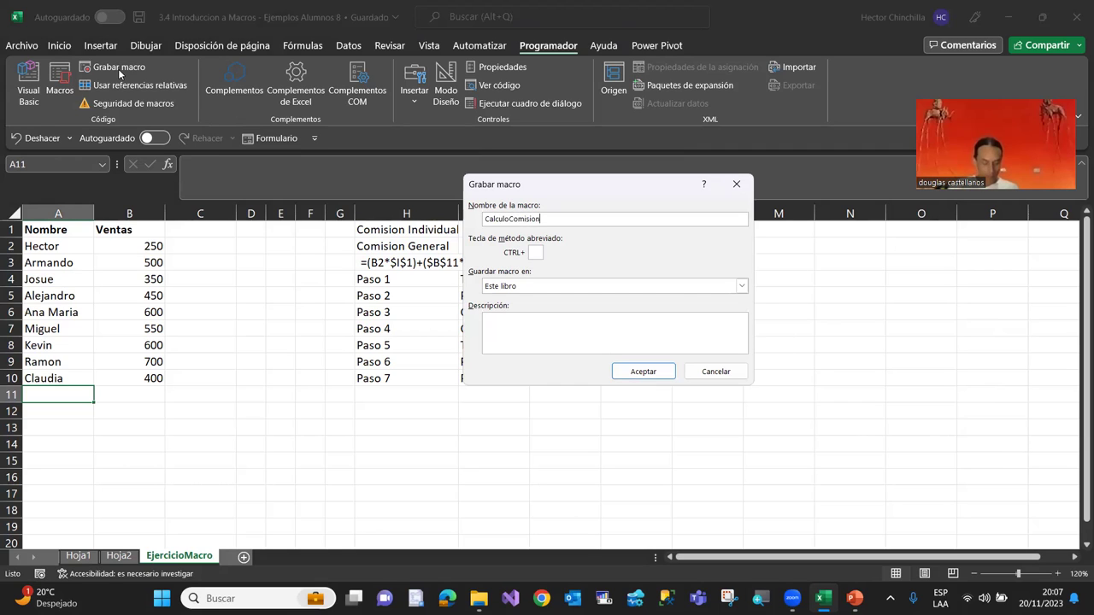
left_click(536, 250)
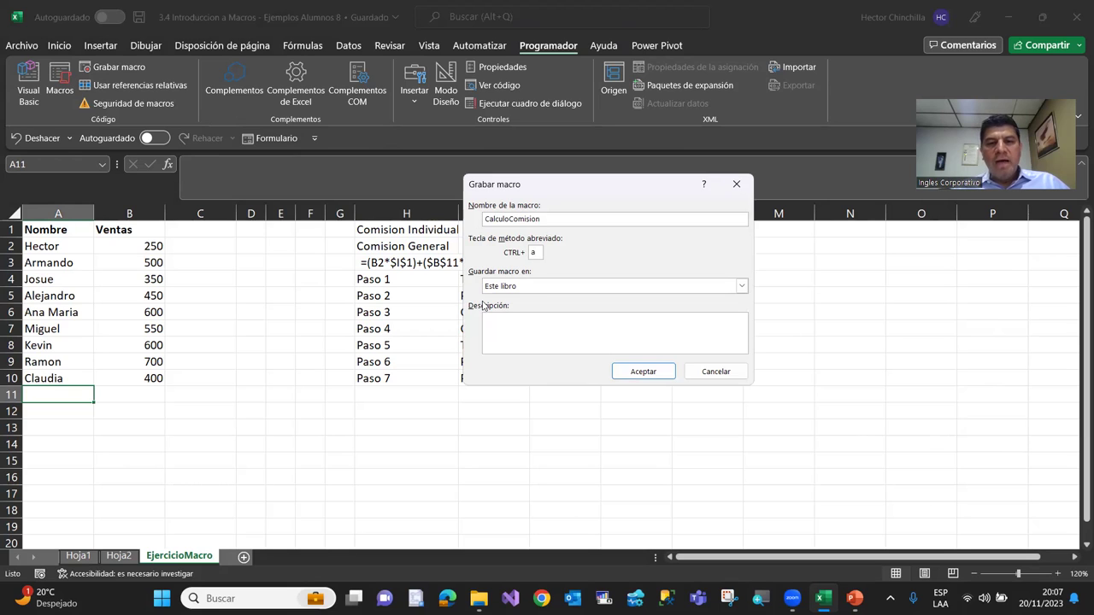
left_click(504, 323)
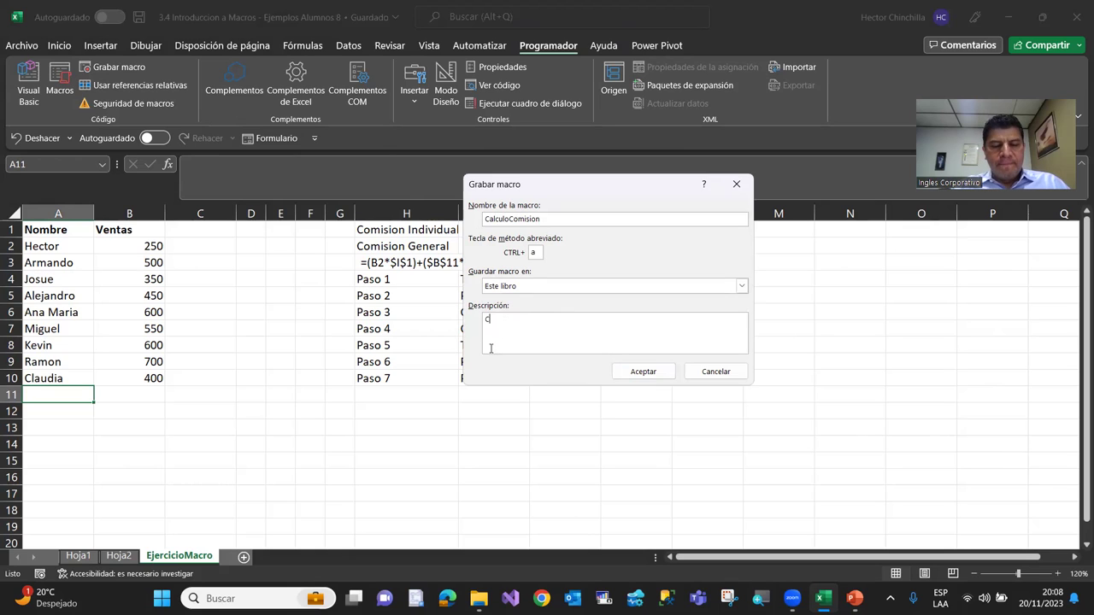
type("Calculo de comision")
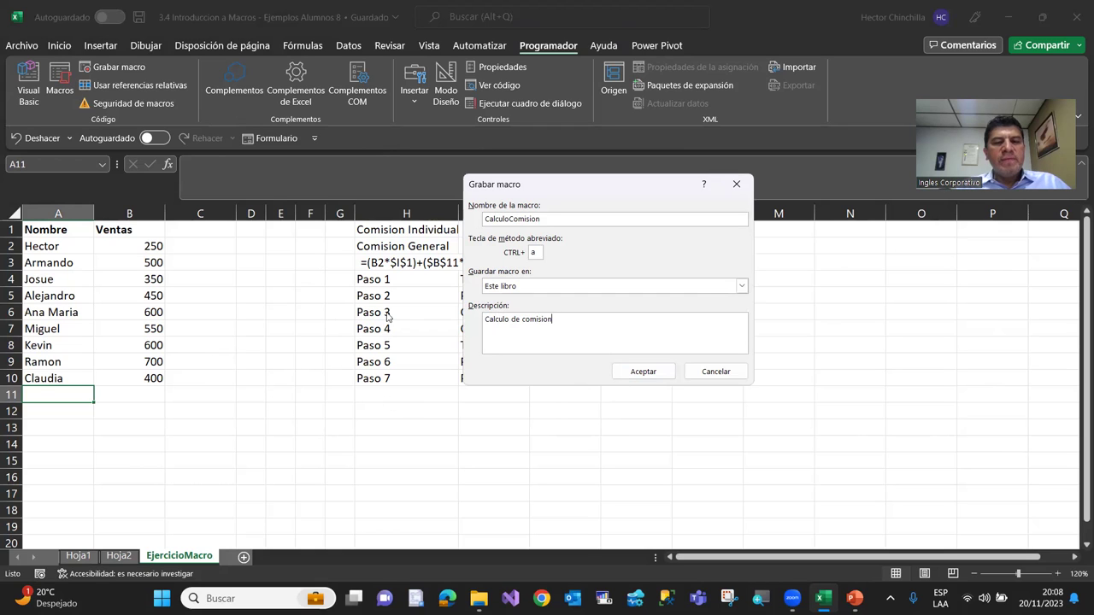
left_click(641, 372)
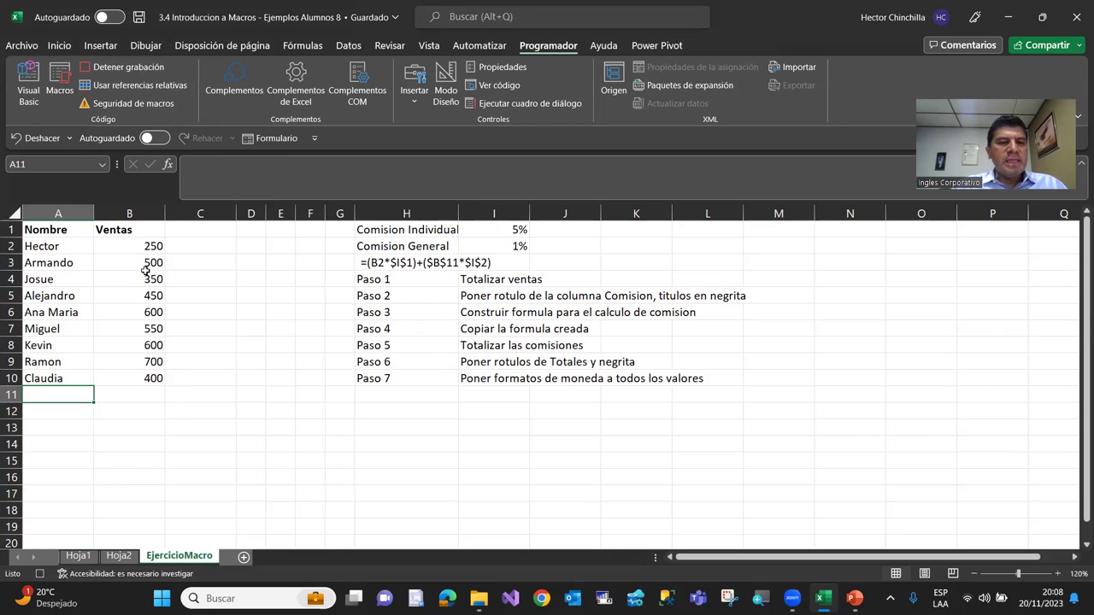
- Total the sales in cell B11 with a sum of B2:B10
left_click(130, 396)
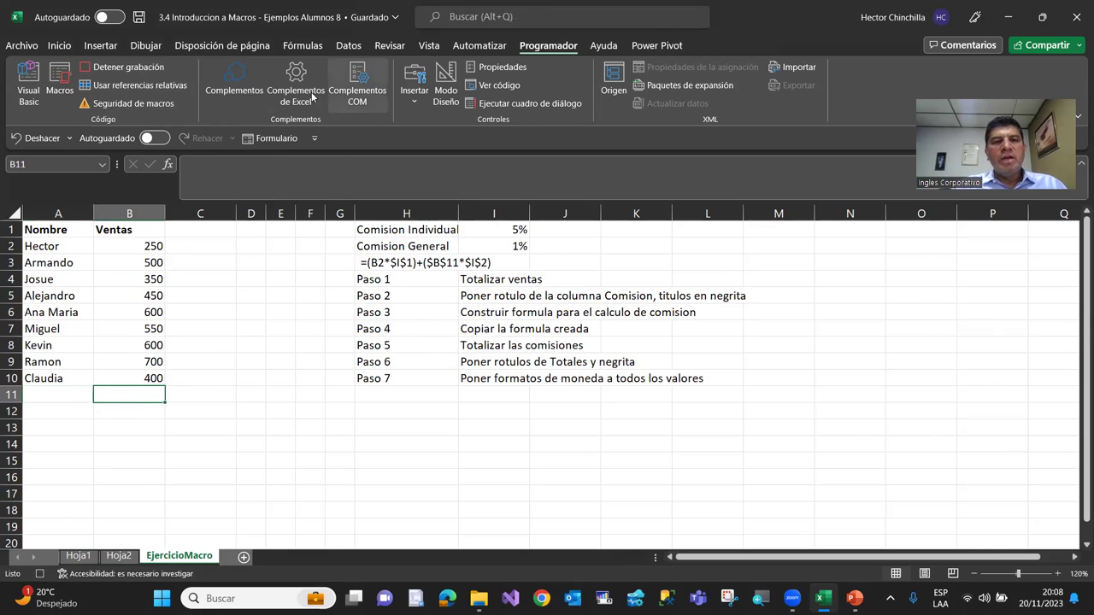
left_click(68, 49)
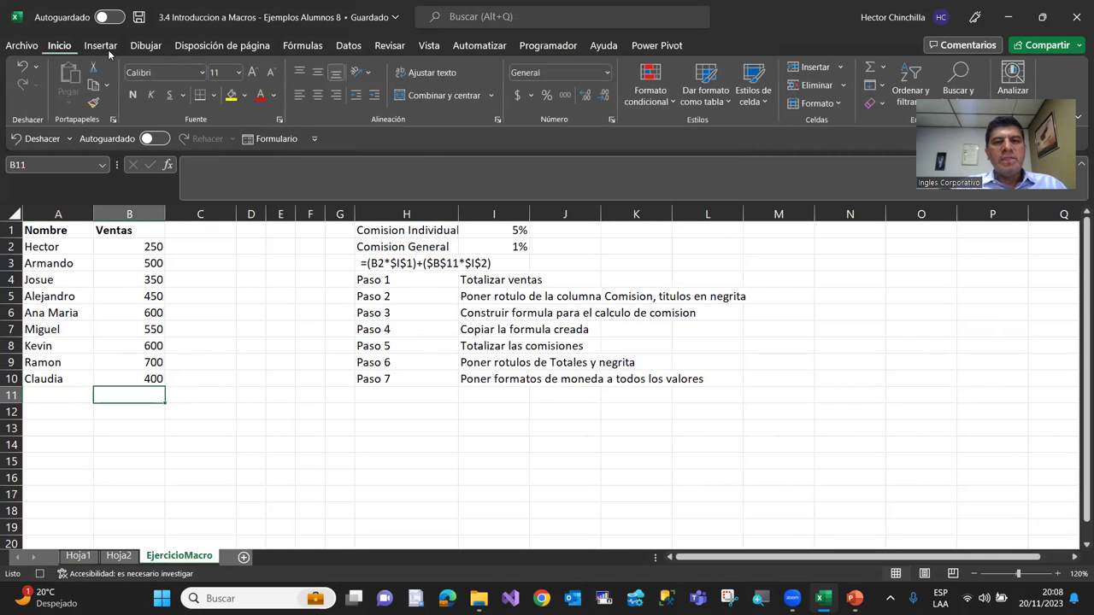
left_click(869, 66)
left_click(869, 67)
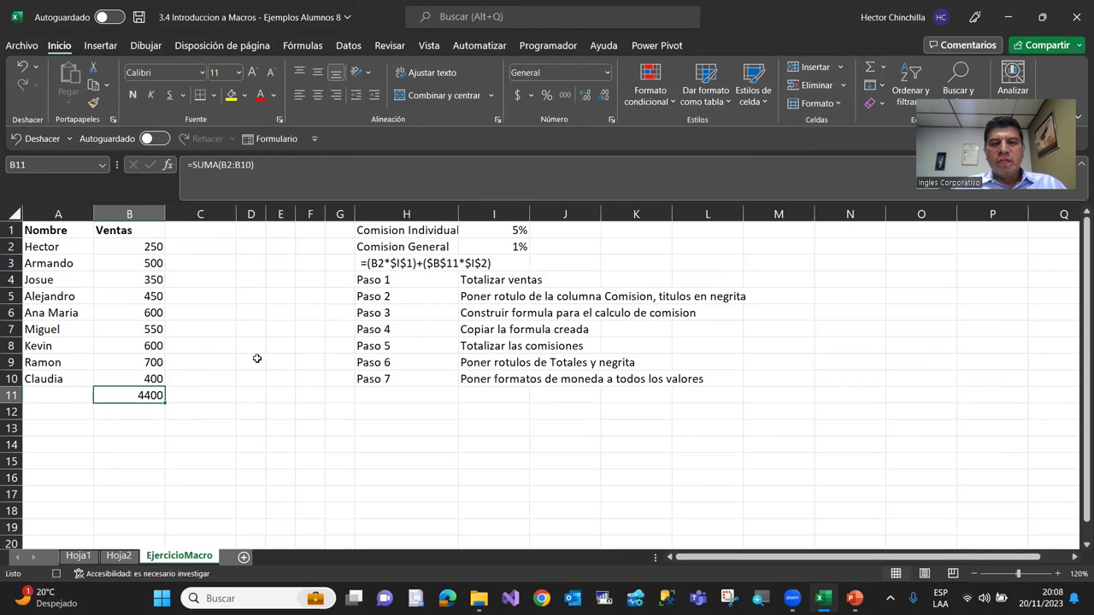
- Enter the header Comision in cell C1 and make the headers in A1:C1 bold
left_click(199, 232)
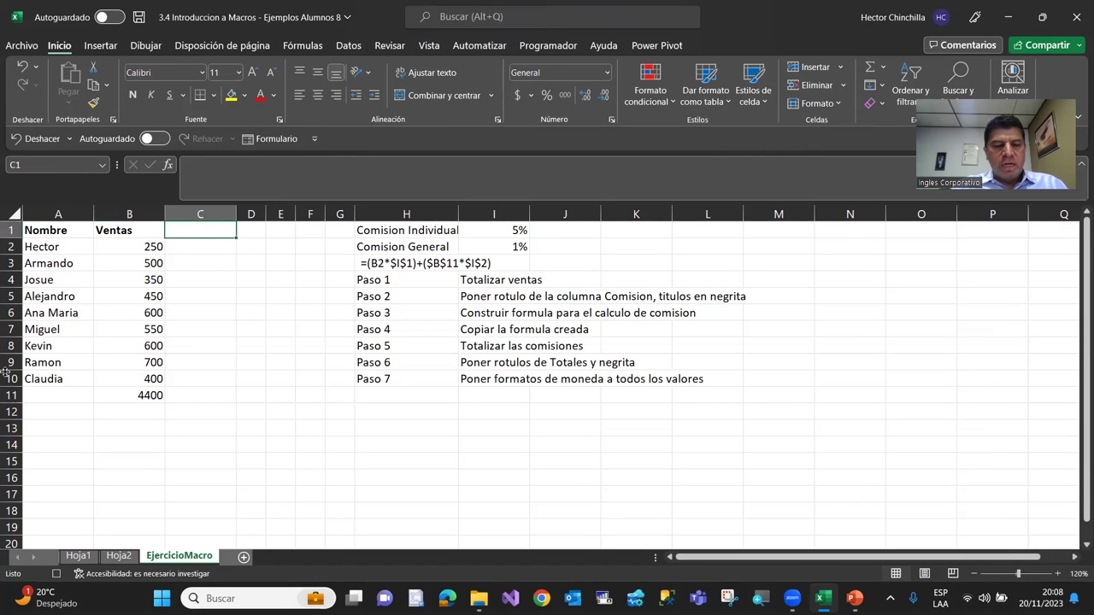
type("Comision")
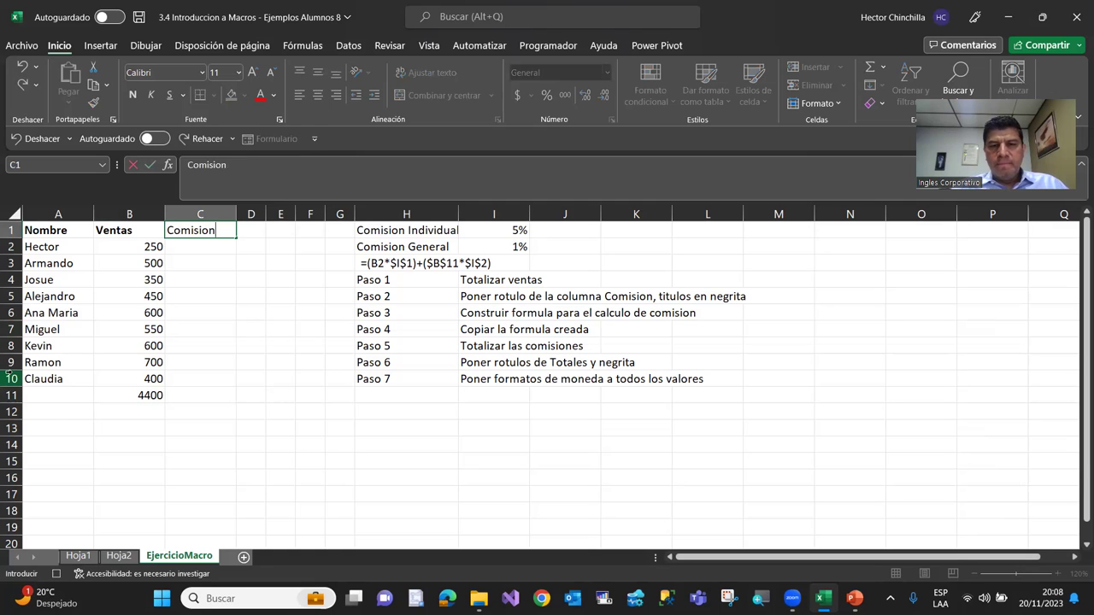
key("Return")
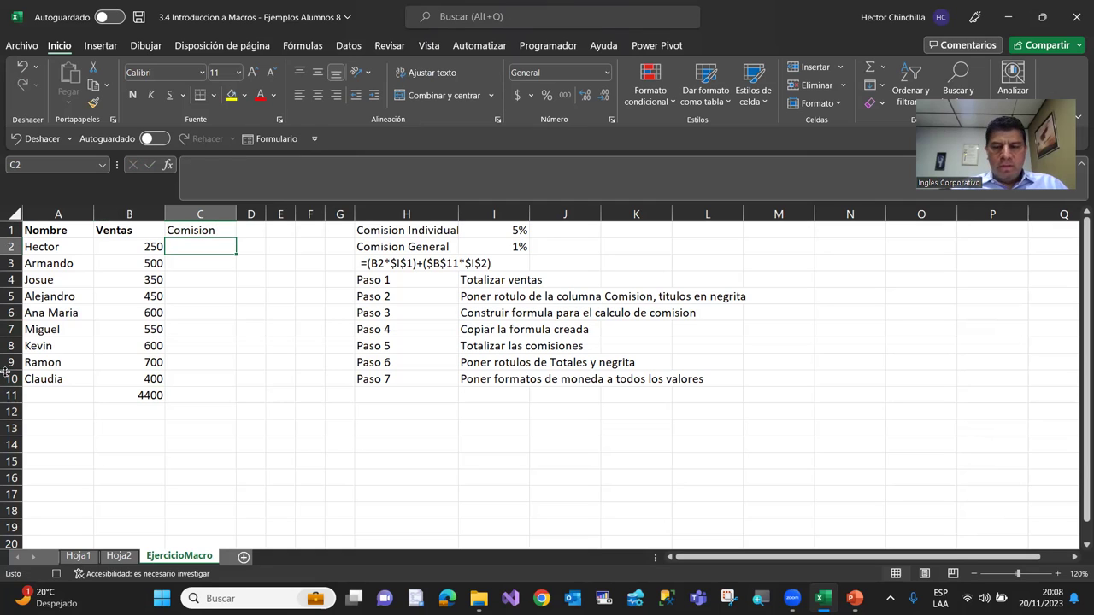
left_click_drag(51, 230, 200, 230)
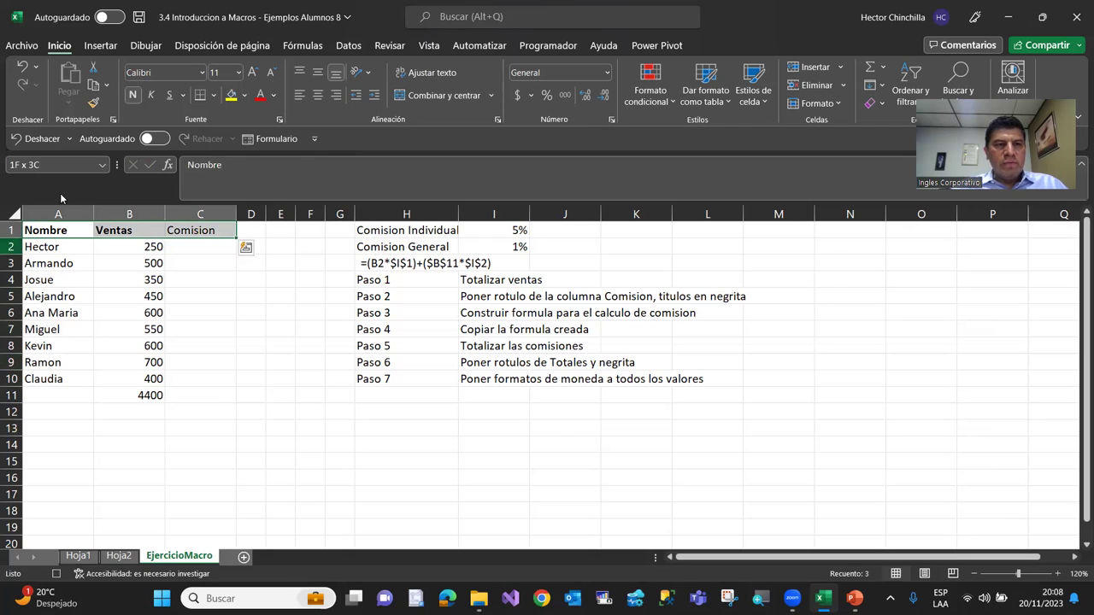
left_click(133, 96)
left_click(132, 96)
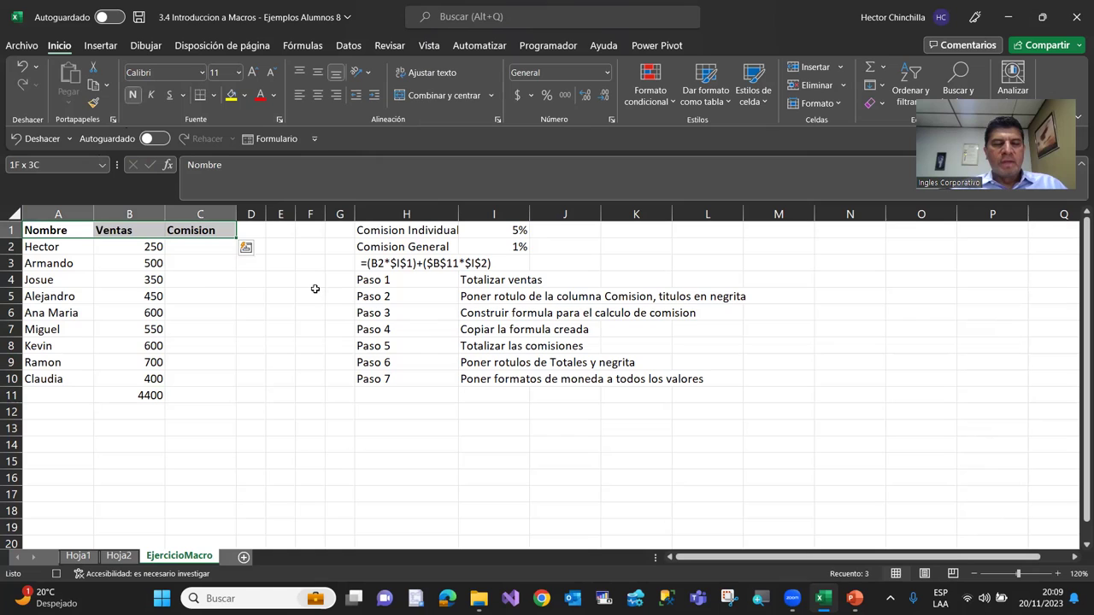
- Begin the commission formula in C2 with =(B2*$I$1), keeping the individual commission rate as an absolute reference
left_click(197, 247)
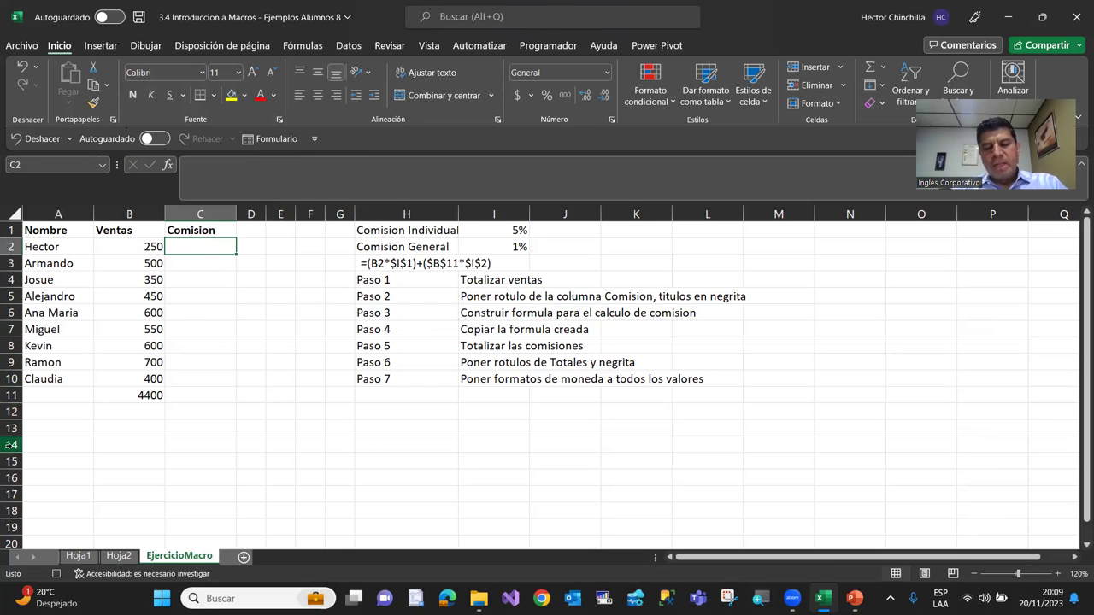
type("=")
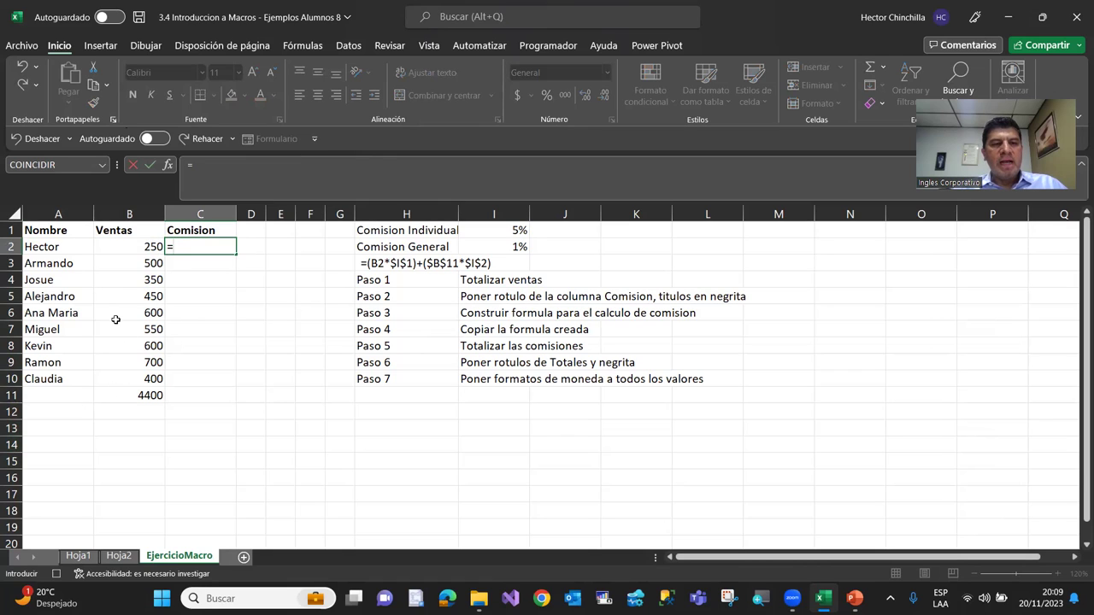
left_click(122, 247)
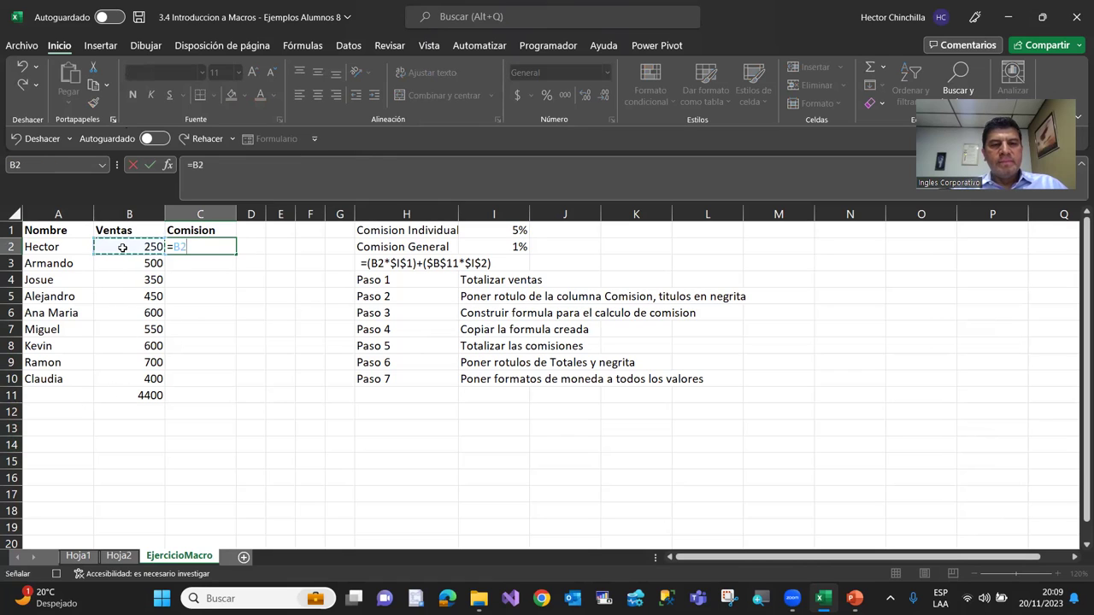
key("F2")
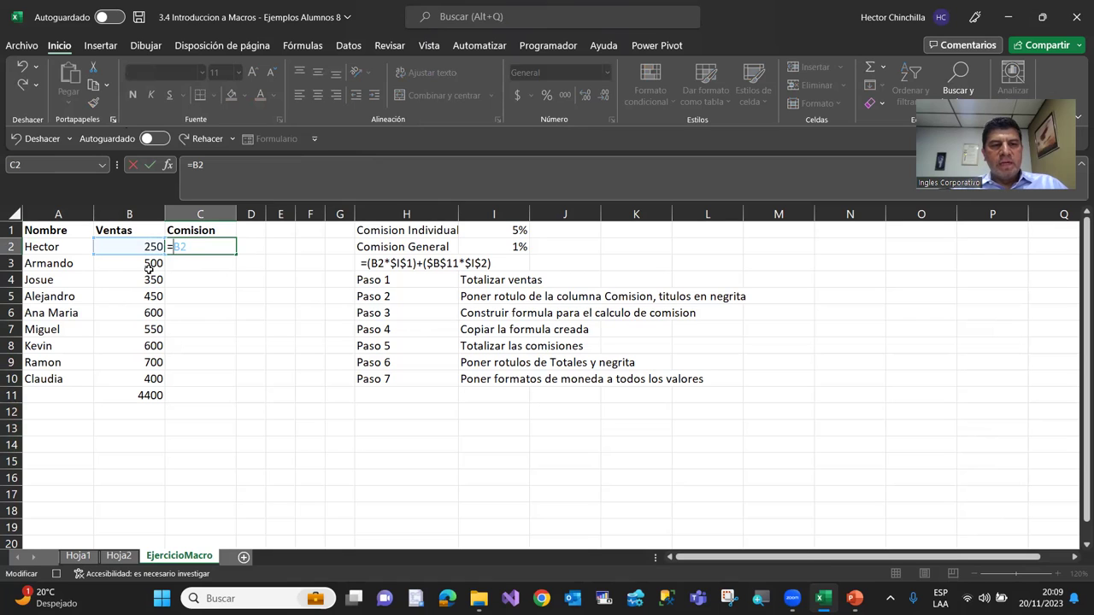
key("Left")
key("Left")
type("(")
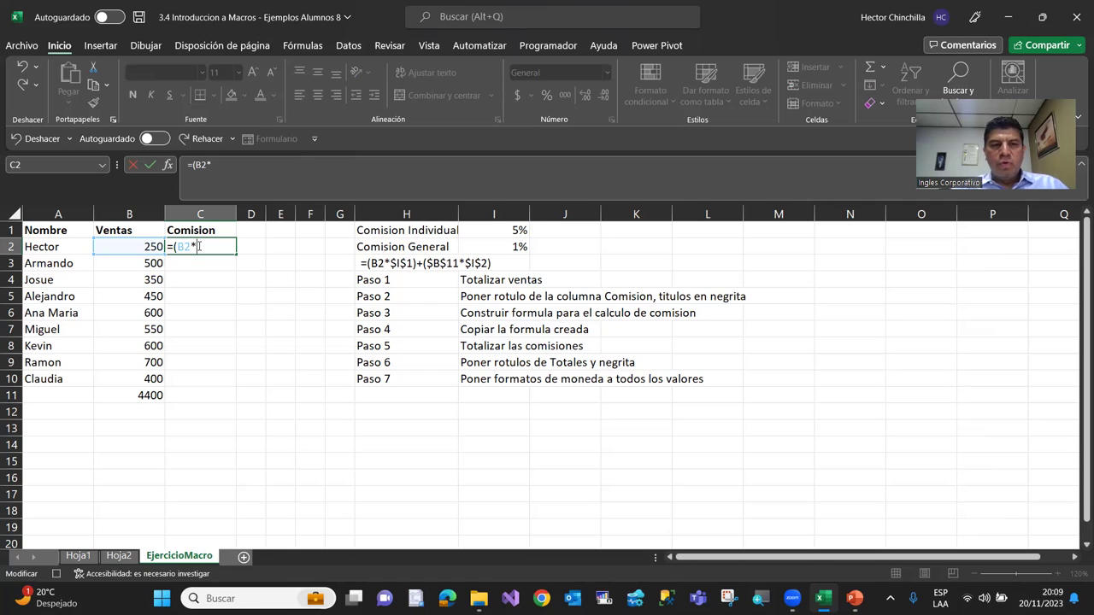
left_click(472, 232)
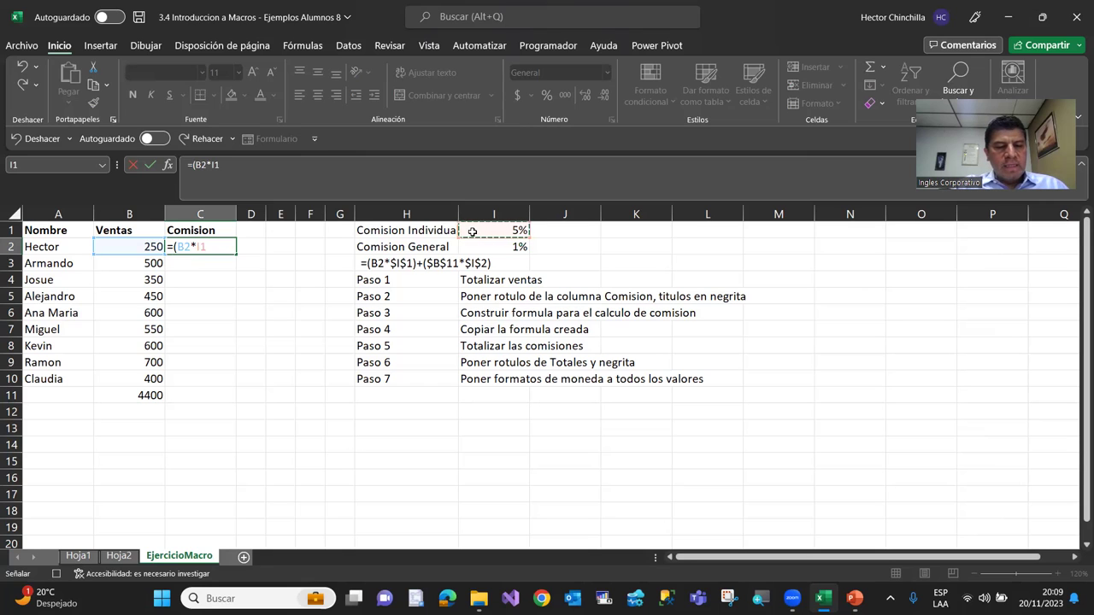
key("F4")
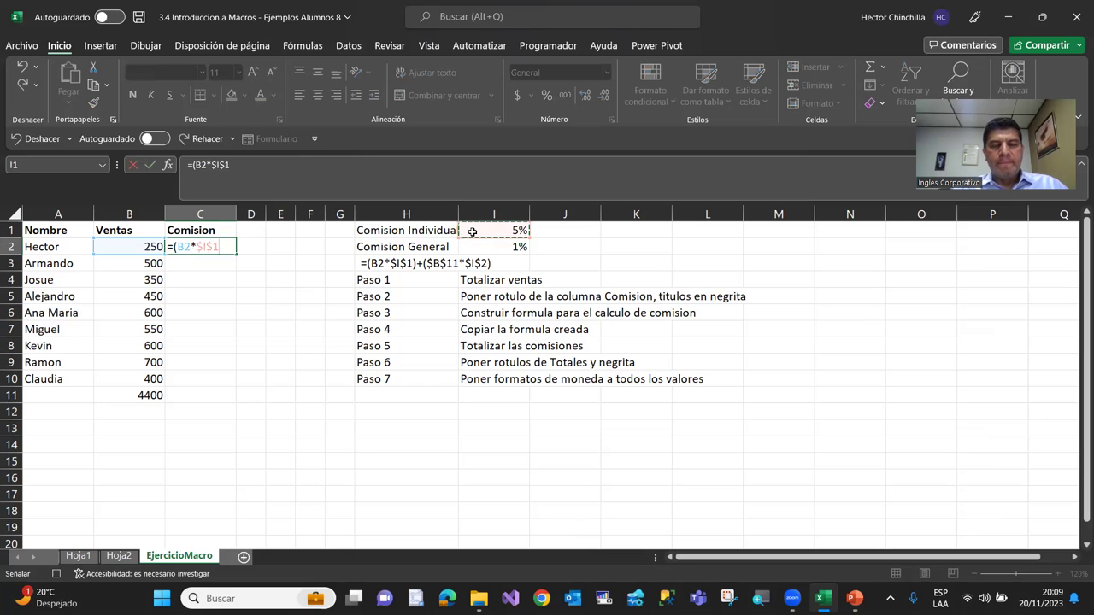
type(")")
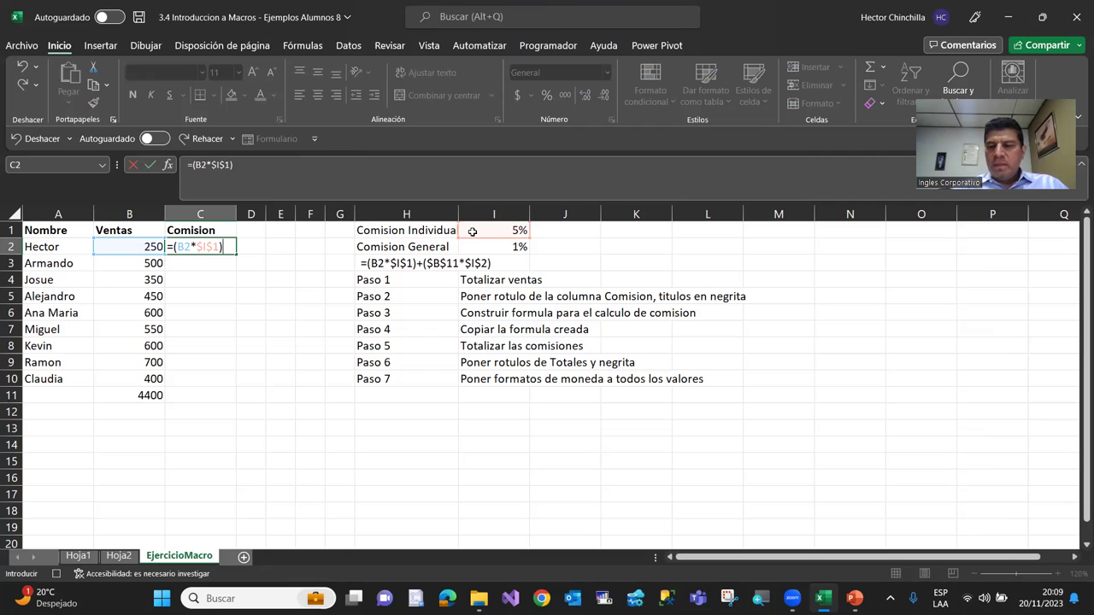
- Complete the C2 formula by adding +($B$11*$I$2), with absolute references to total sales and the general commission rate
type("+")
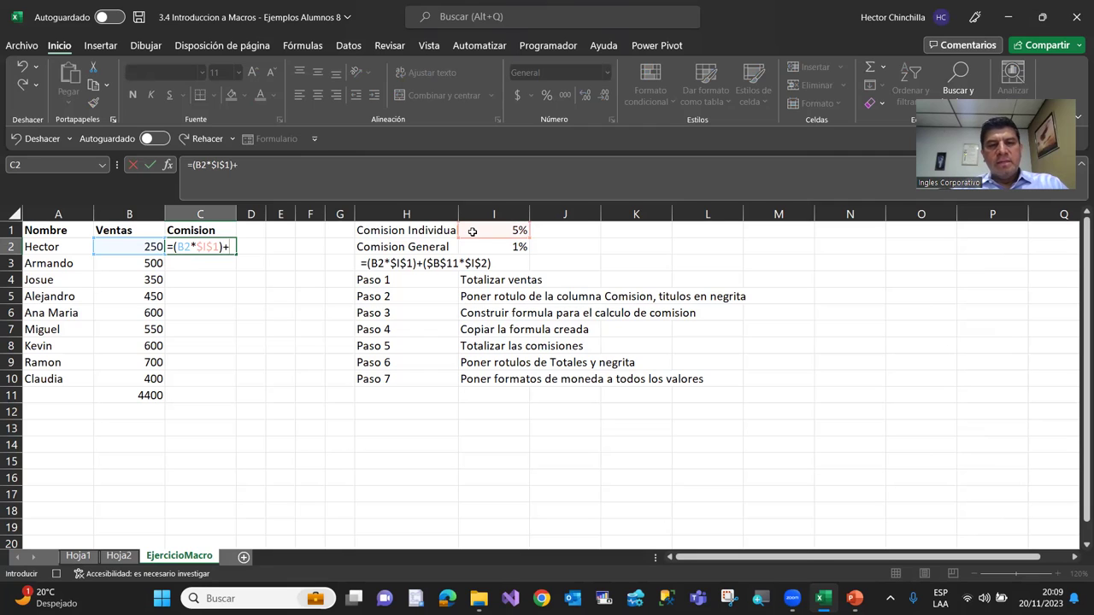
type("(")
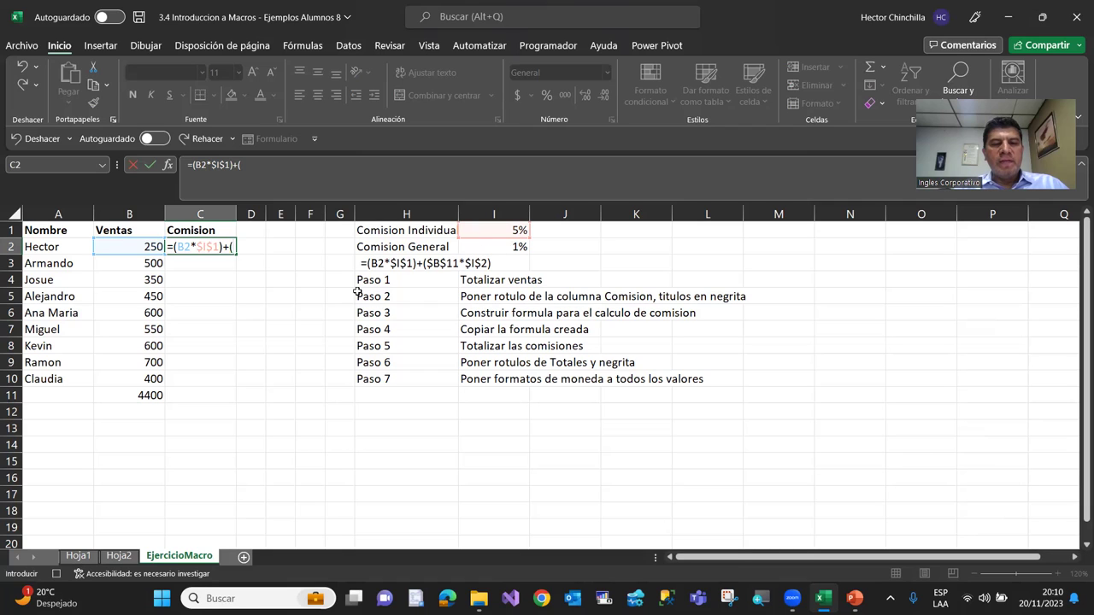
left_click(147, 396)
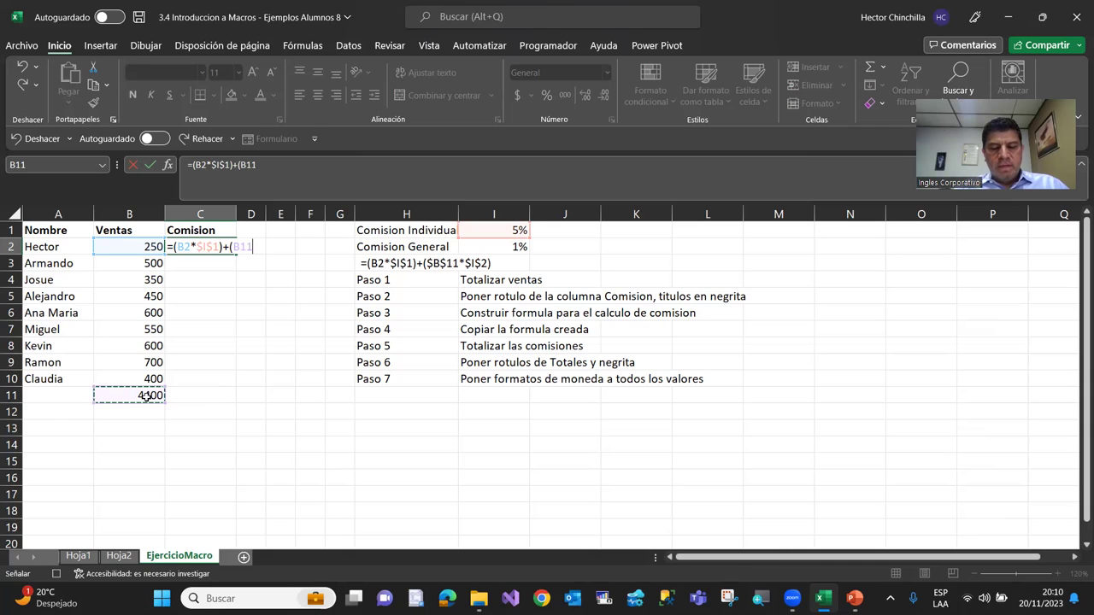
key("F4")
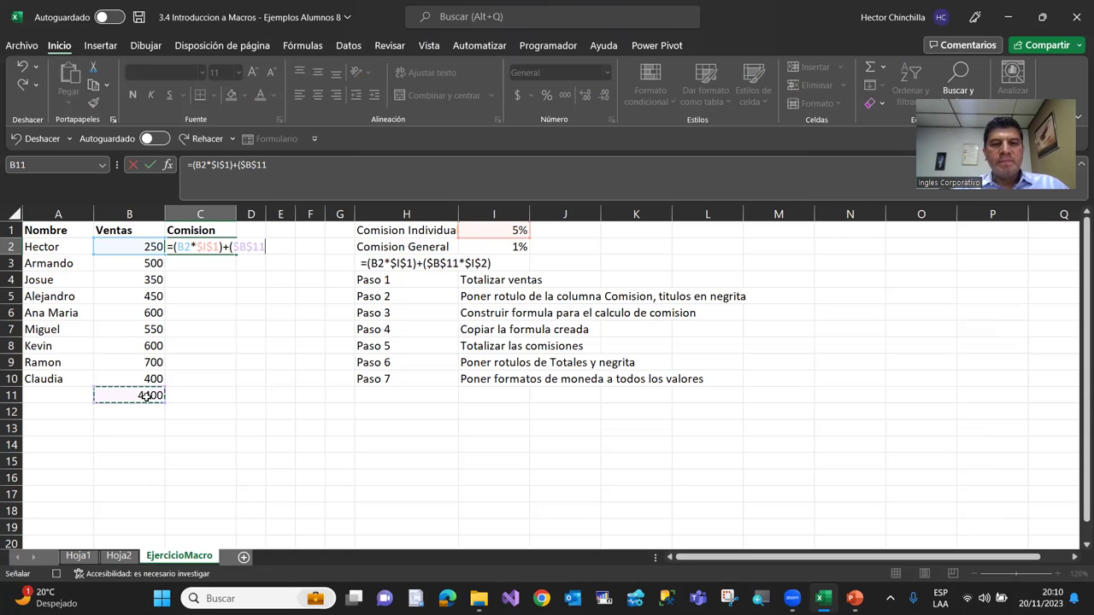
type("*")
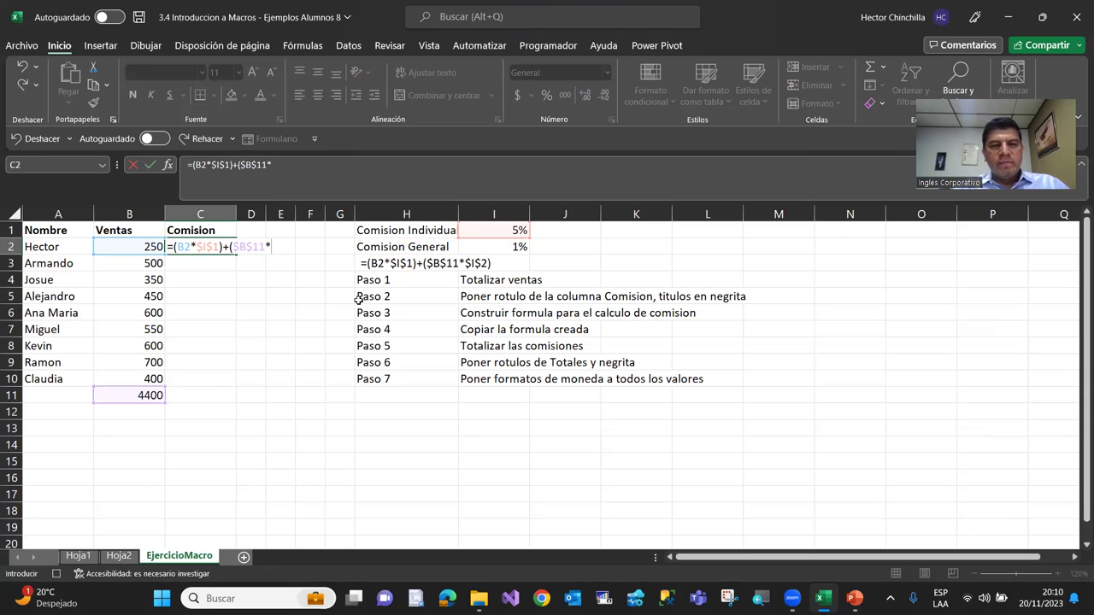
left_click(481, 247)
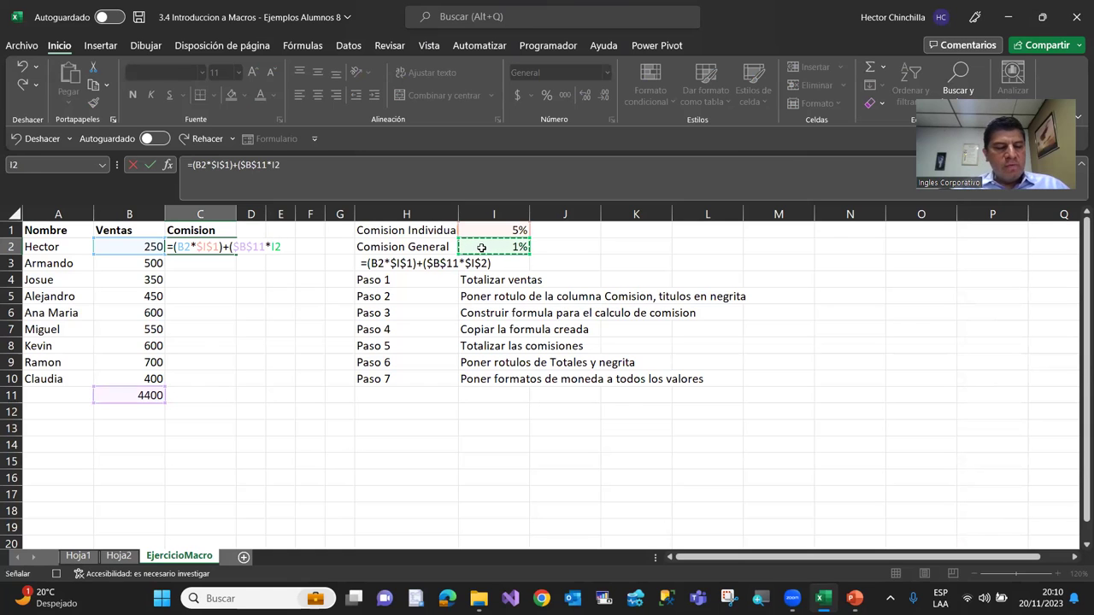
key("F4")
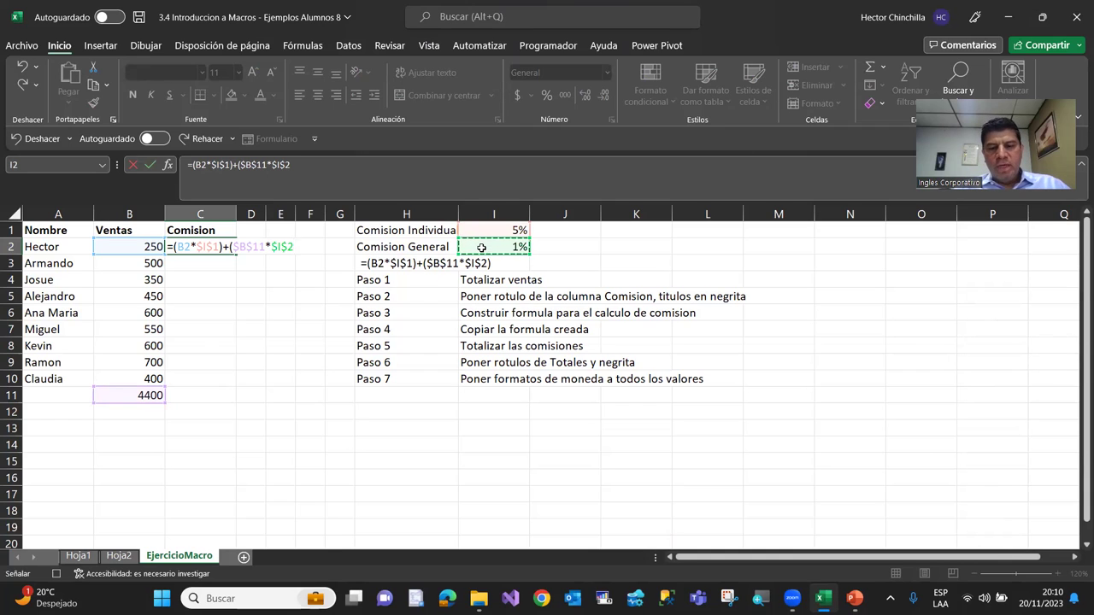
type(")")
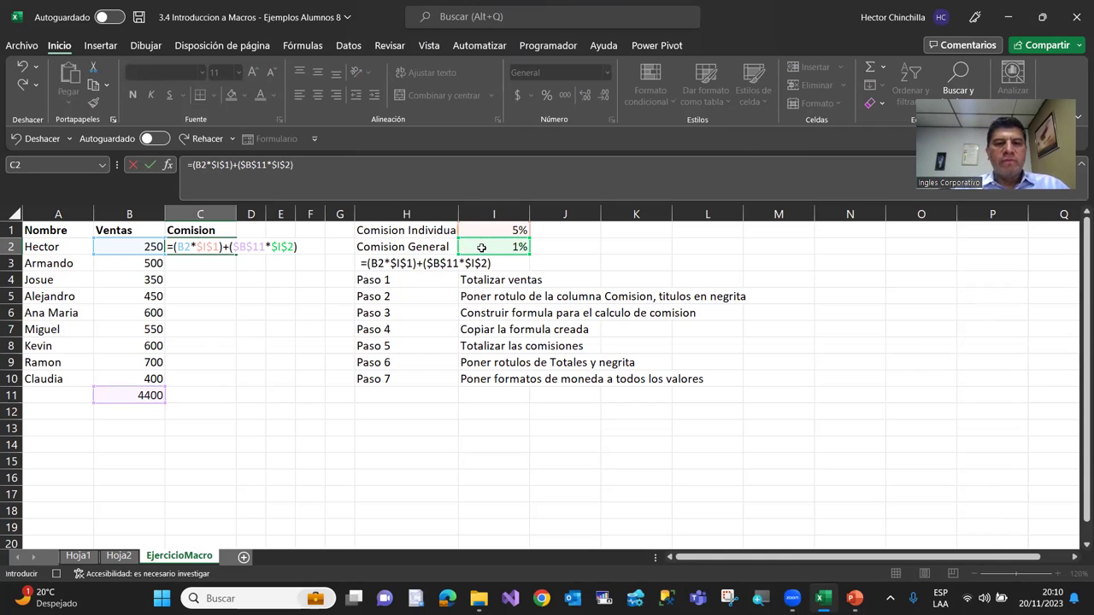
key("Return")
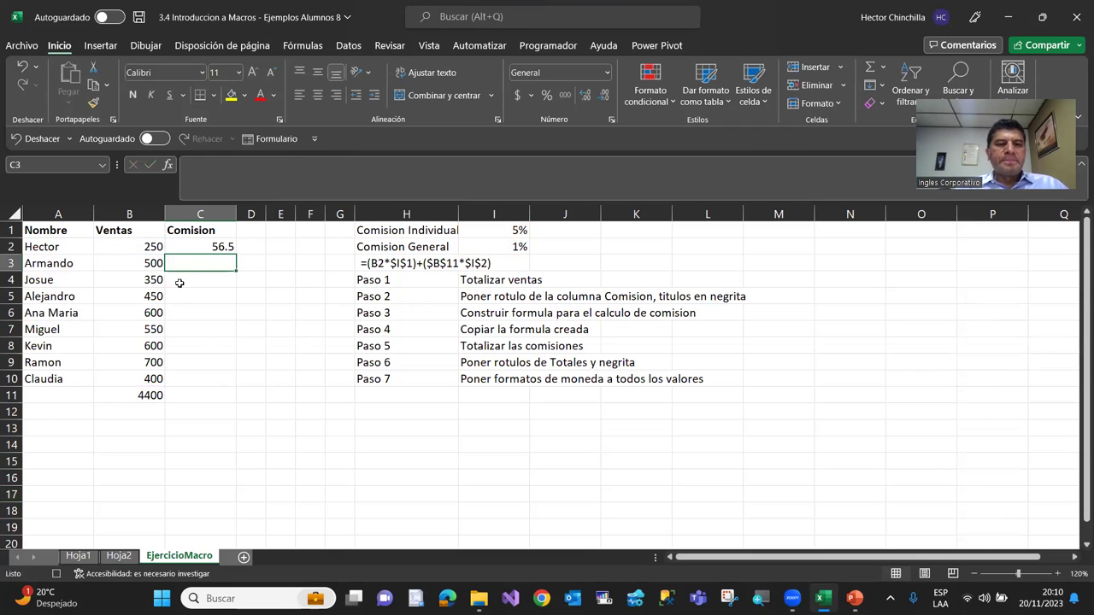
- Copy the commission formula from C2 down through C10 and reselect C2
left_click(197, 248)
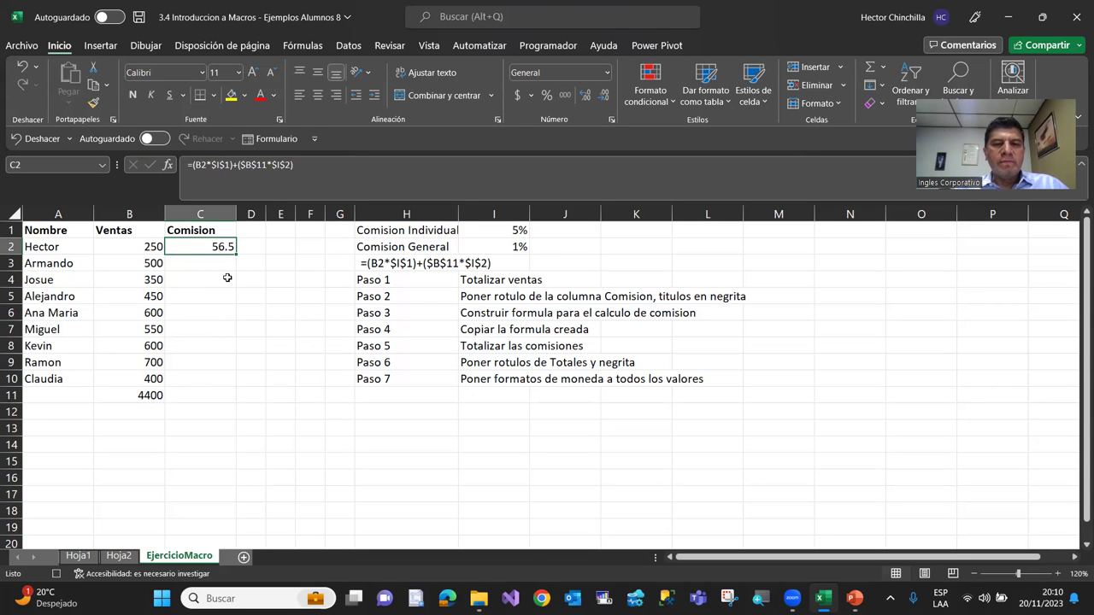
left_click_drag(236, 255, 225, 384)
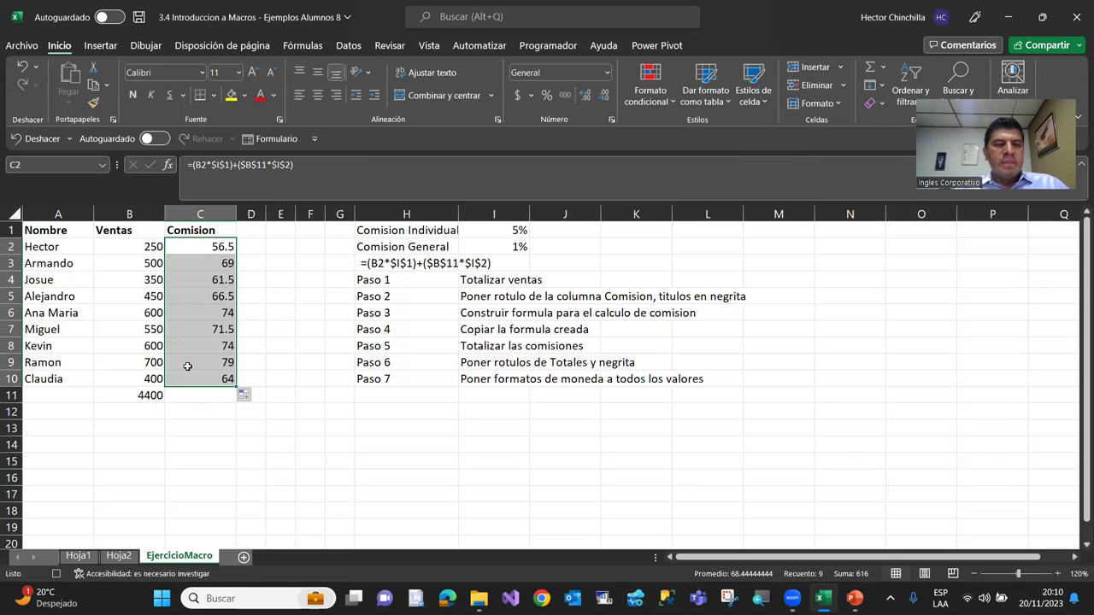
left_click(194, 247)
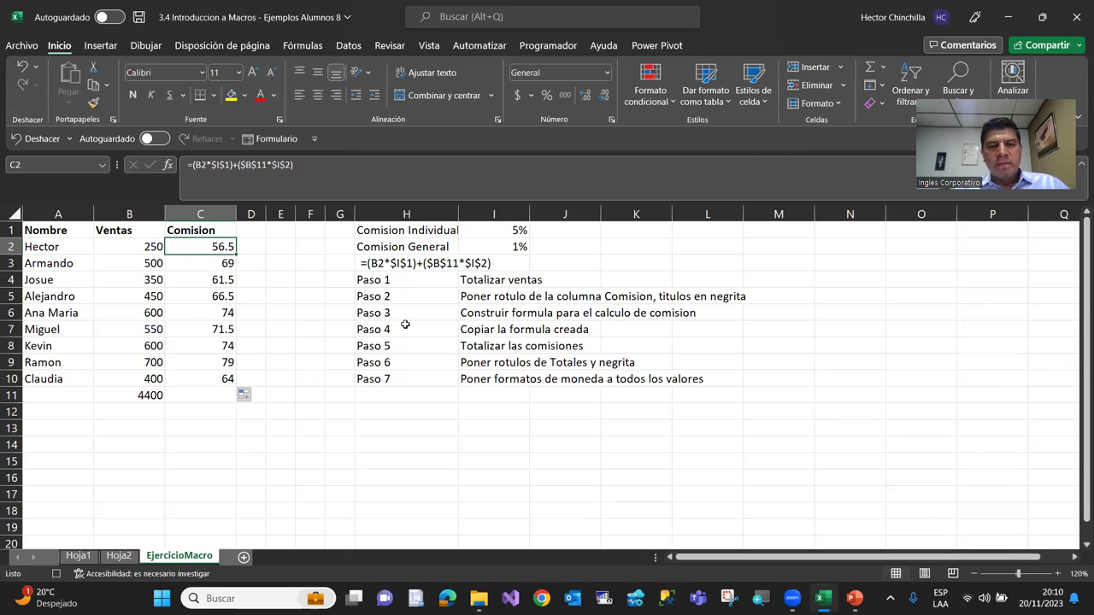
- Total the commissions in cell C11 with a sum of C2:C10
left_click(201, 396)
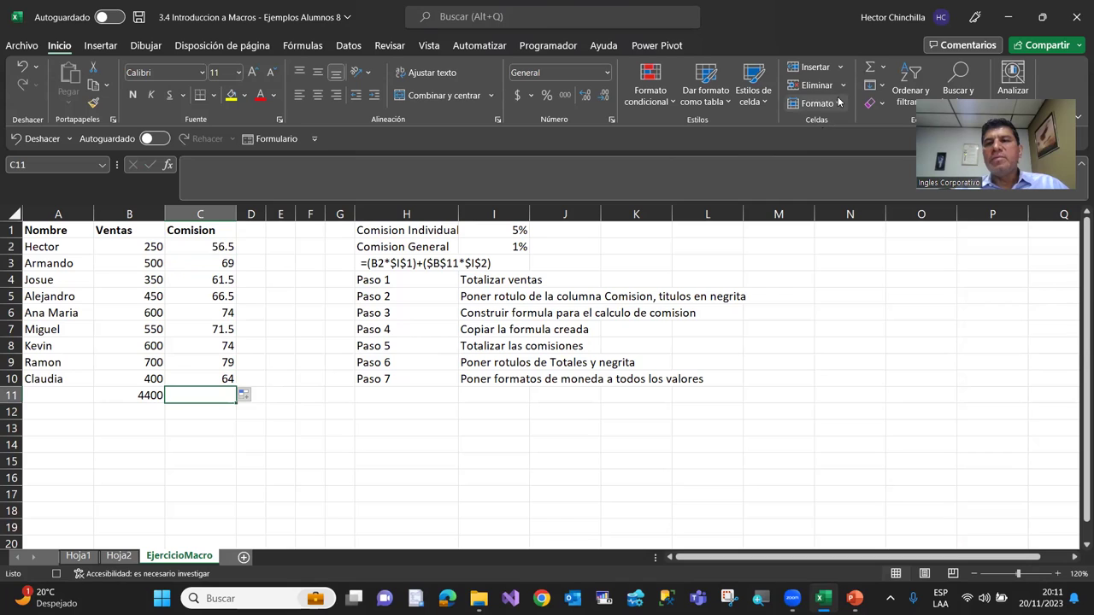
left_click(867, 76)
left_click(867, 75)
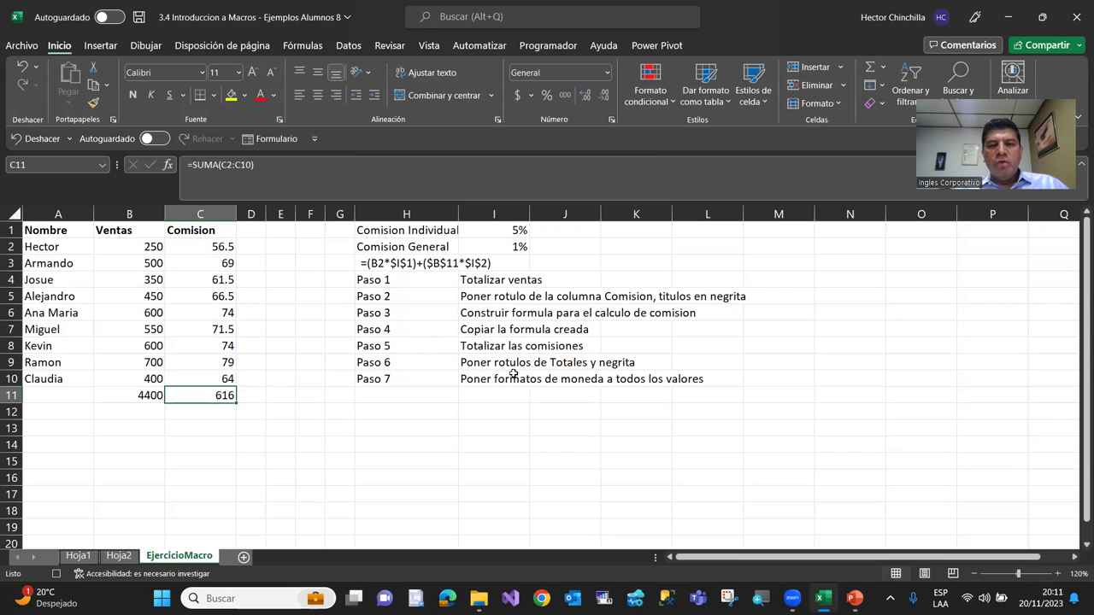
- Enter the label Totales in cell A11
left_click(74, 399)
type("Tota")
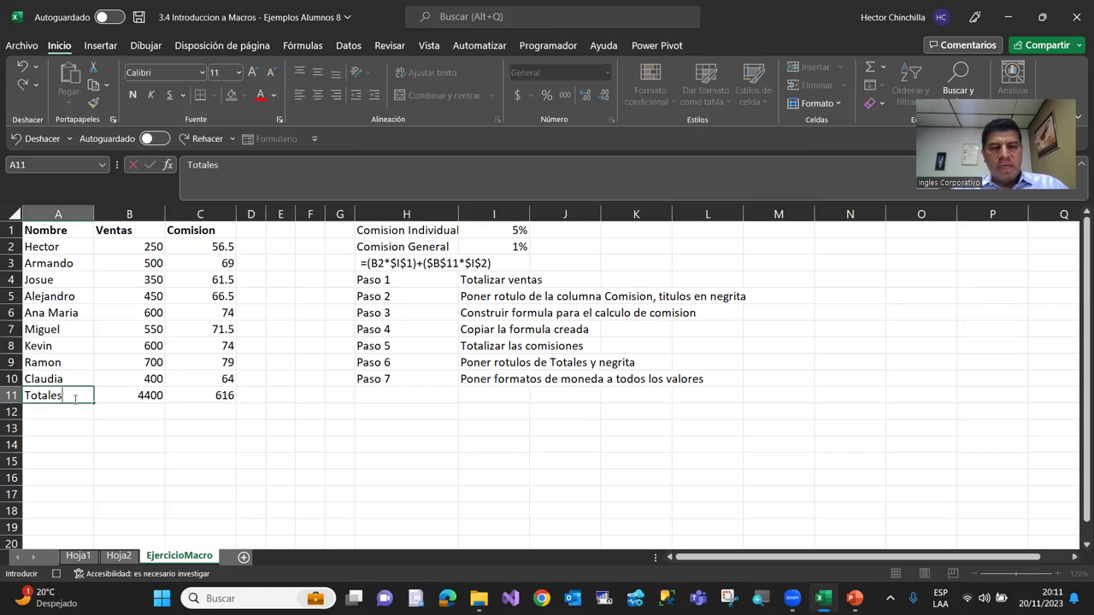
type("les")
key("Return")
- Make the totals row A11:C11 bold, leaving only A11 selected
key("Up")
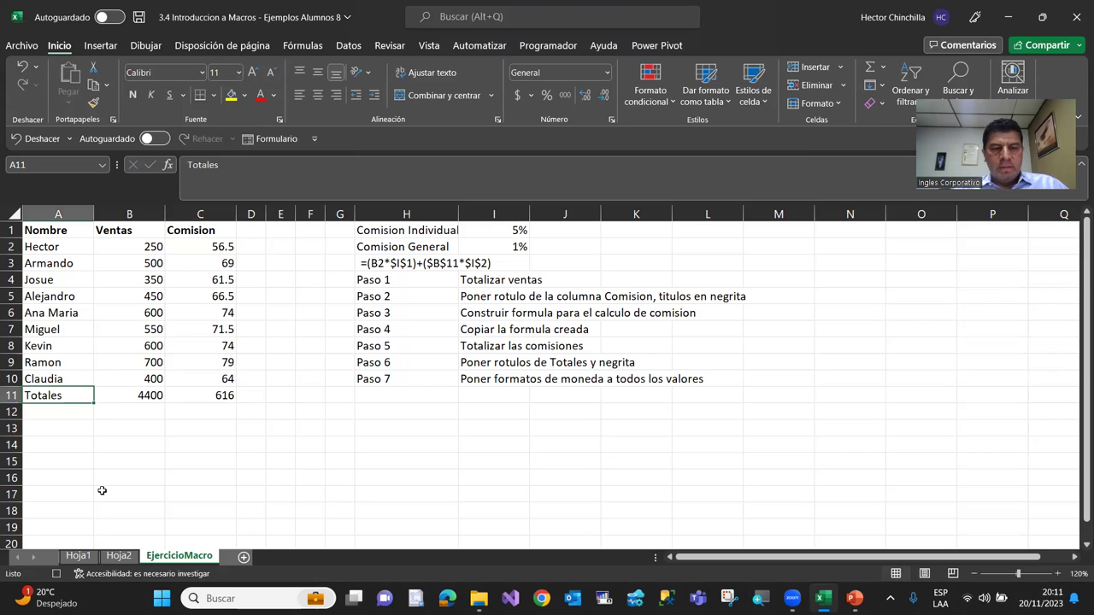
key("shift+Right")
key("shift+Right")
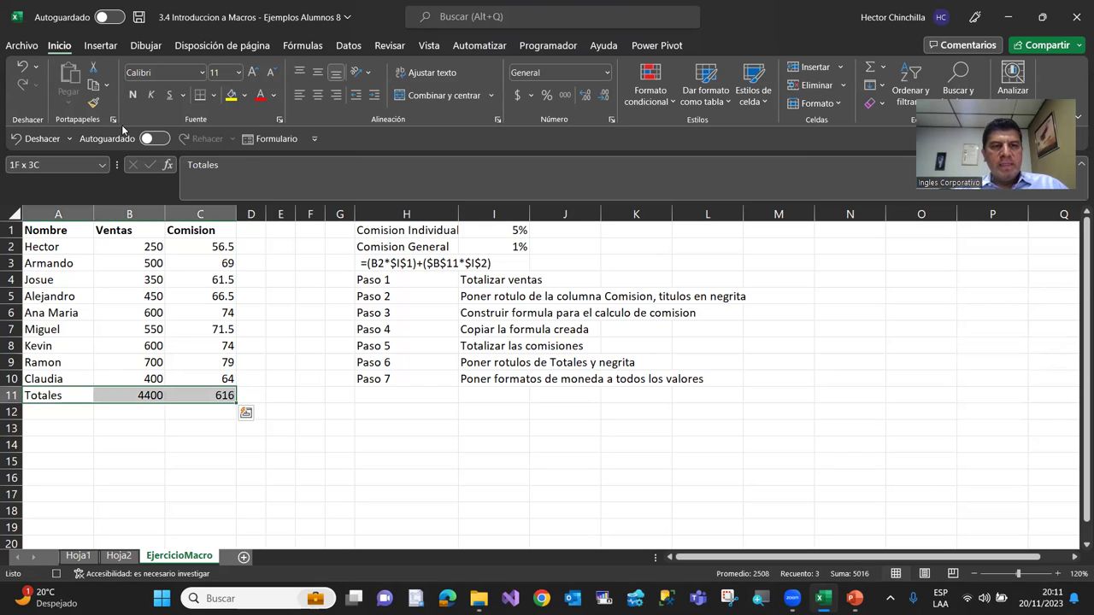
left_click(132, 97)
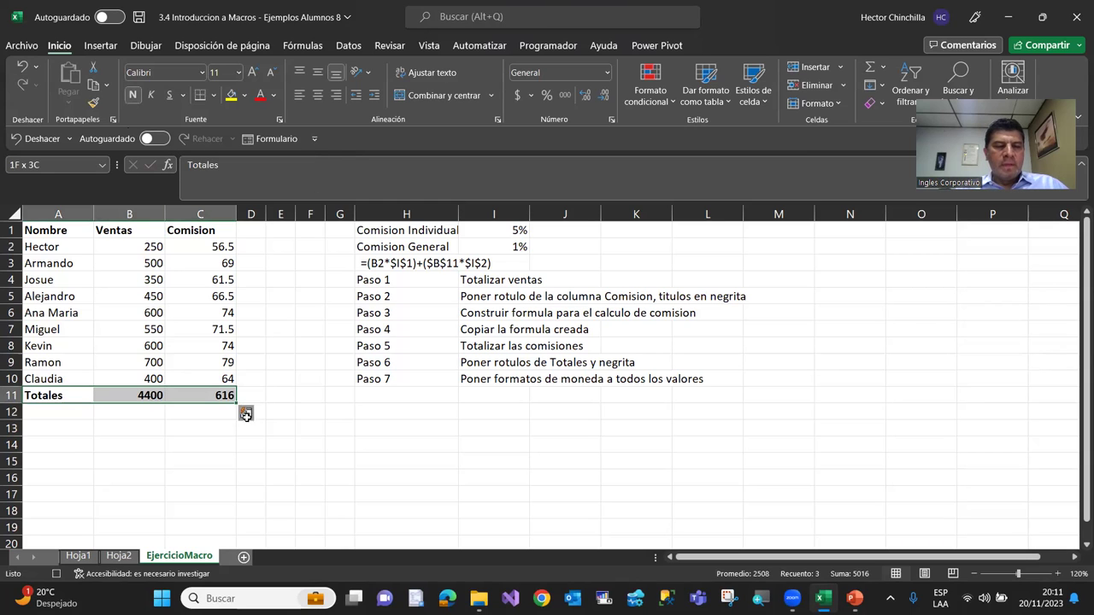
key("shift+Left")
key("shift+Left")
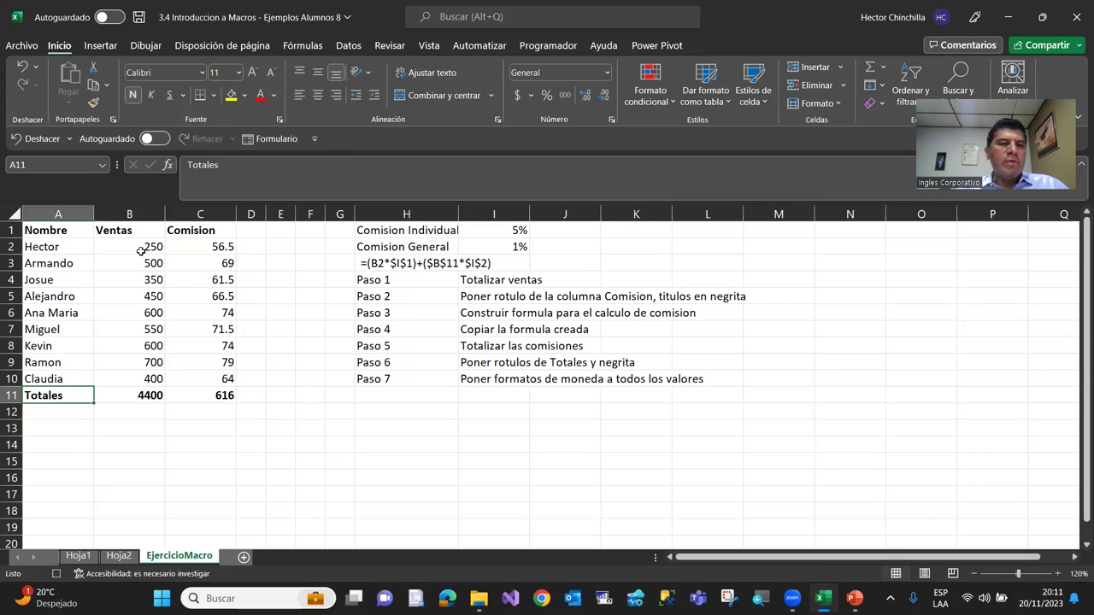
- Apply the dollar accounting format to the sales and commission values in B2:C11, leaving cell B12 selected
left_click_drag(140, 247, 222, 398)
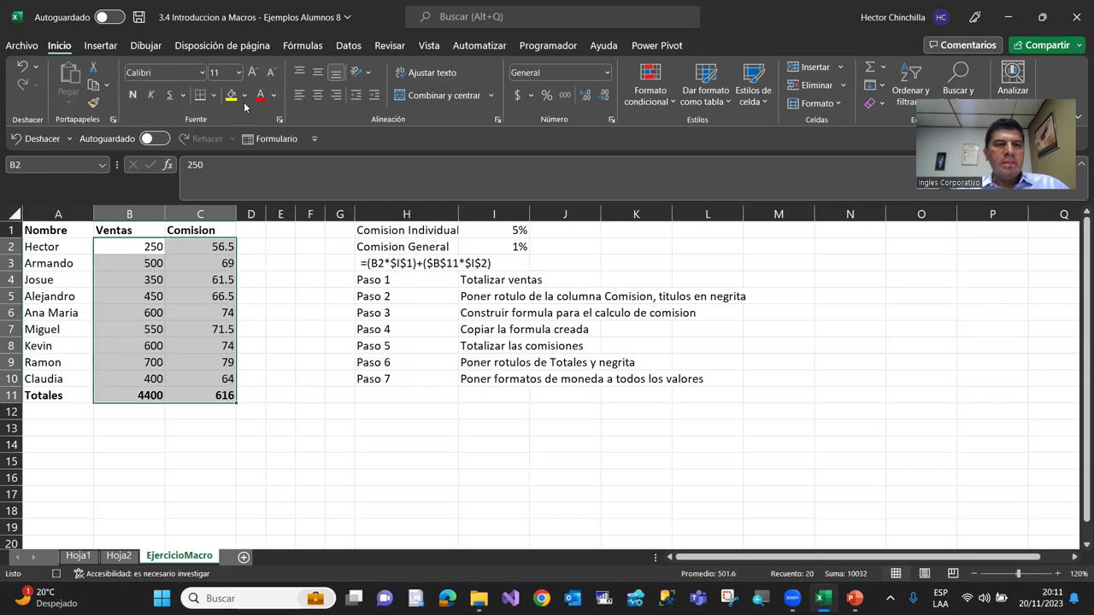
left_click(516, 96)
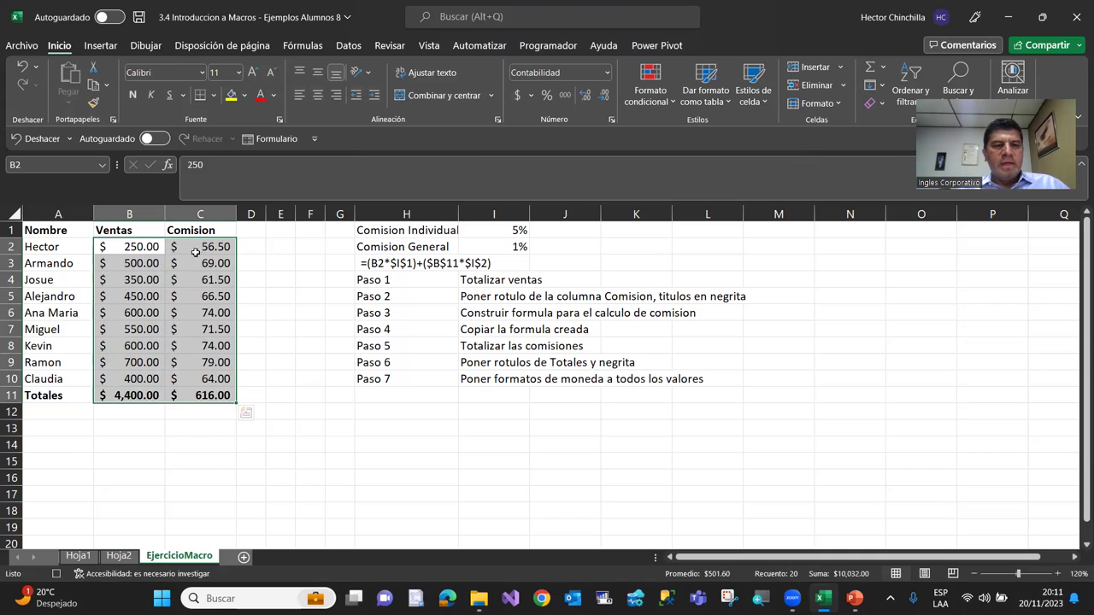
left_click(126, 413)
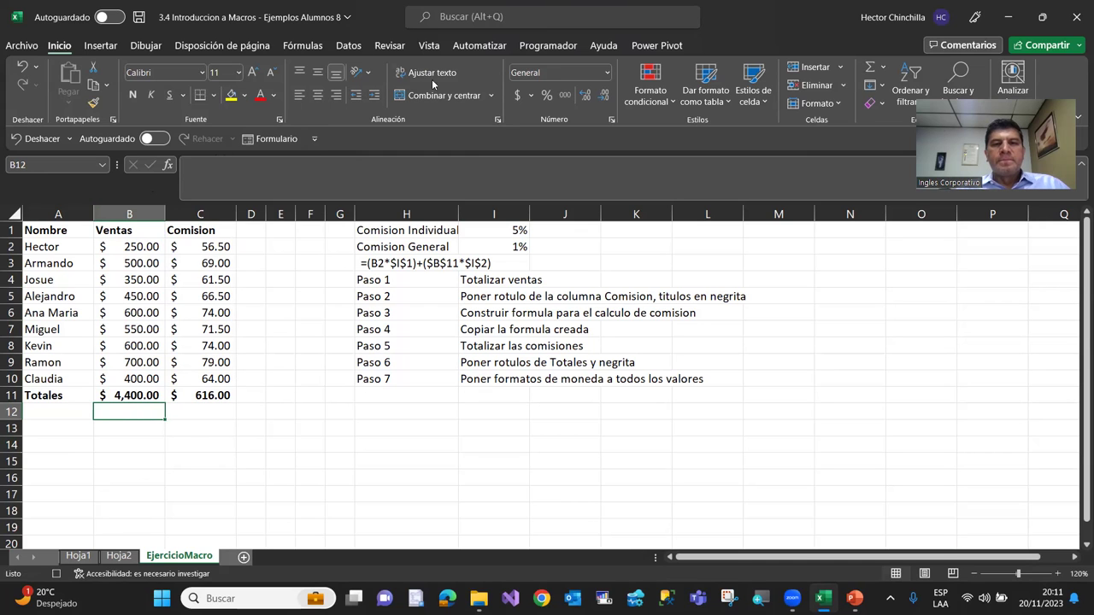
- Stop recording the macro and select cell B2
left_click(531, 48)
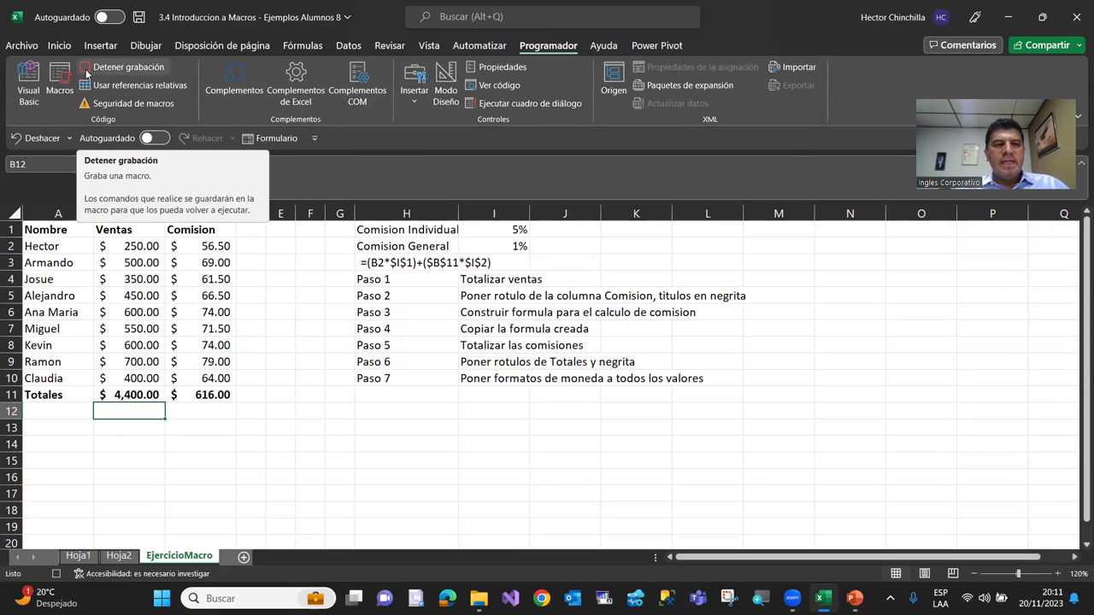
left_click(86, 74)
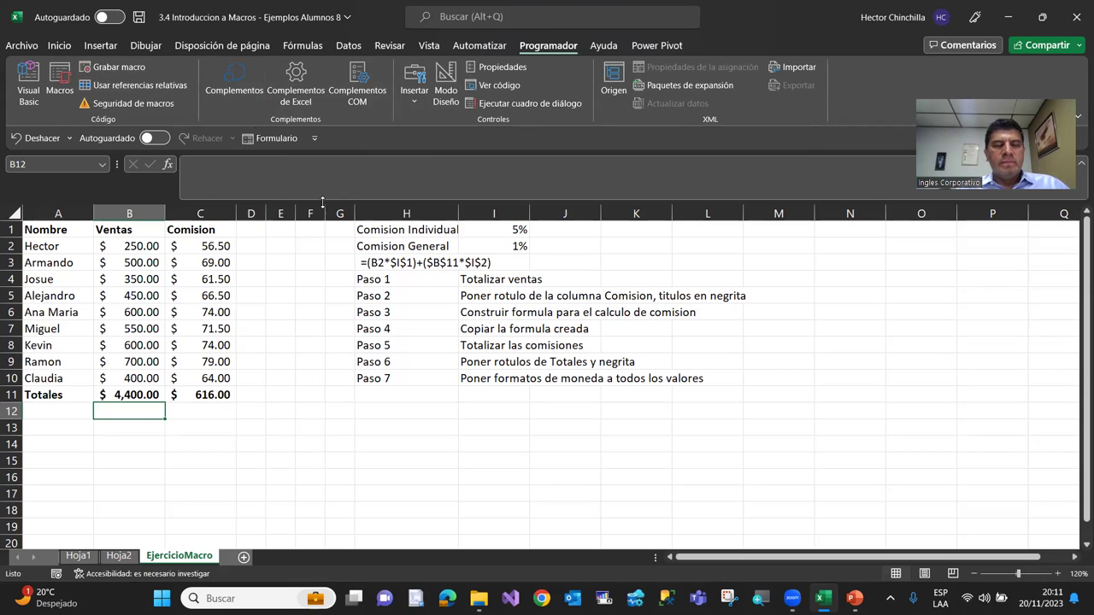
left_click(253, 308)
left_click(156, 296)
left_click(122, 248)
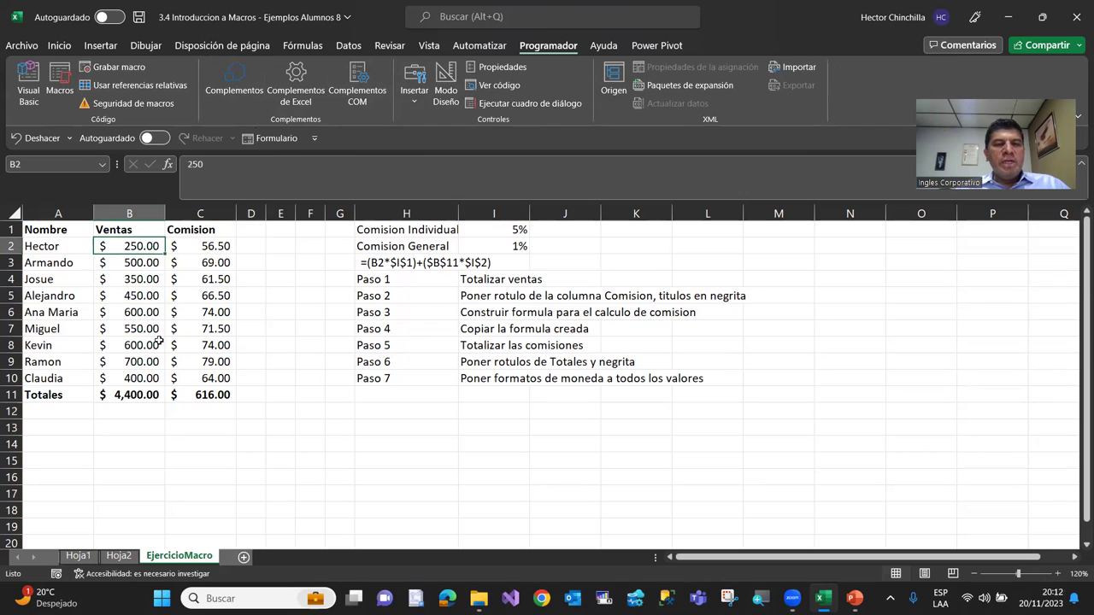
- Inspect the shortcut key and description options of the CalculoComision macro, closing the dialogs without changes
left_click(60, 87)
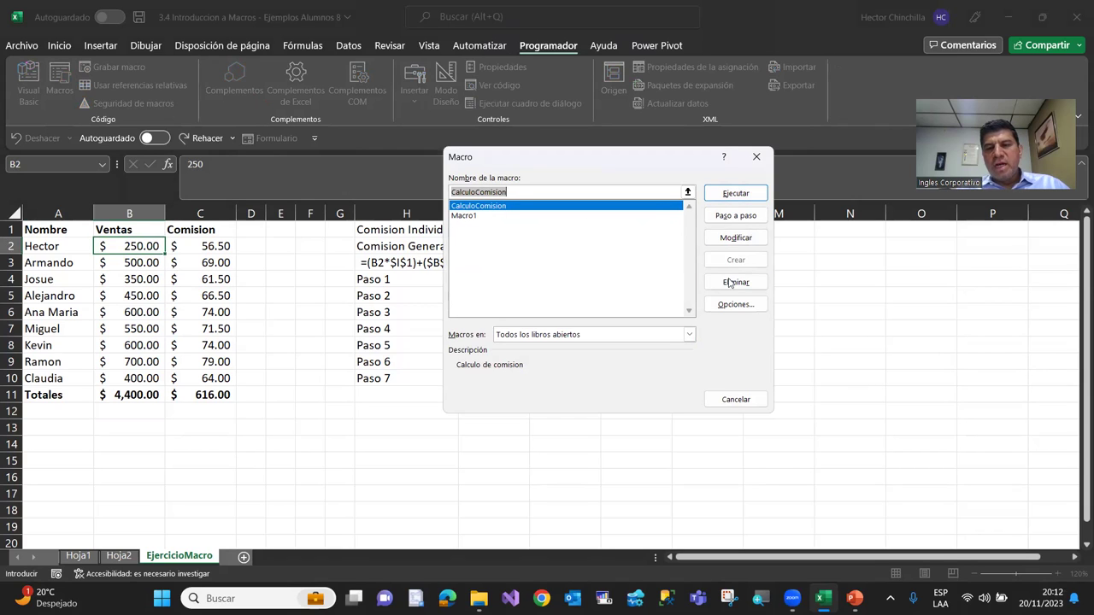
left_click(728, 305)
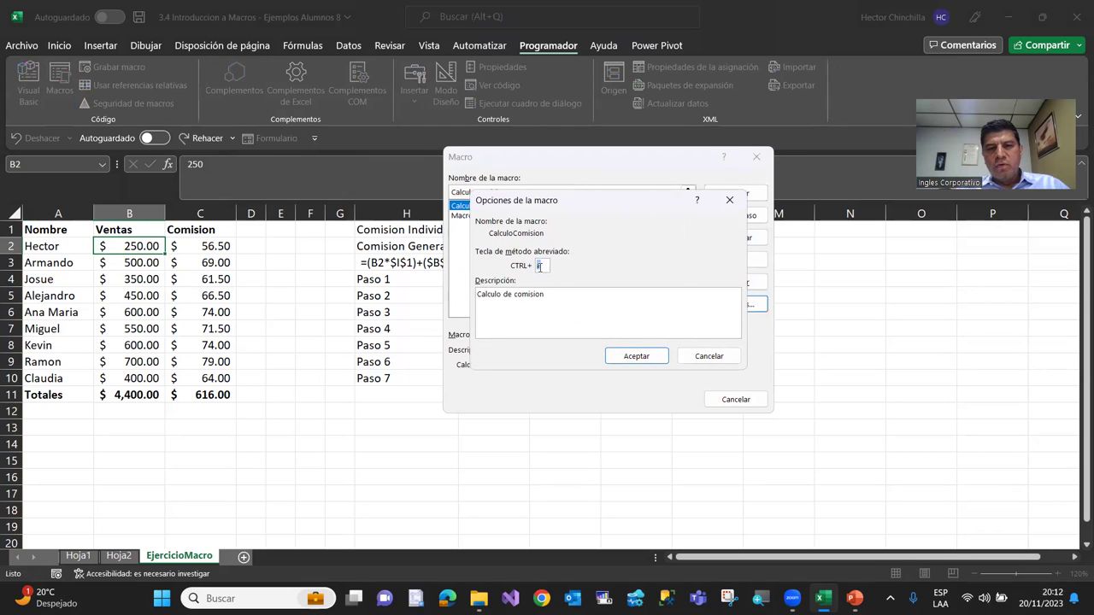
left_click(694, 358)
left_click(722, 400)
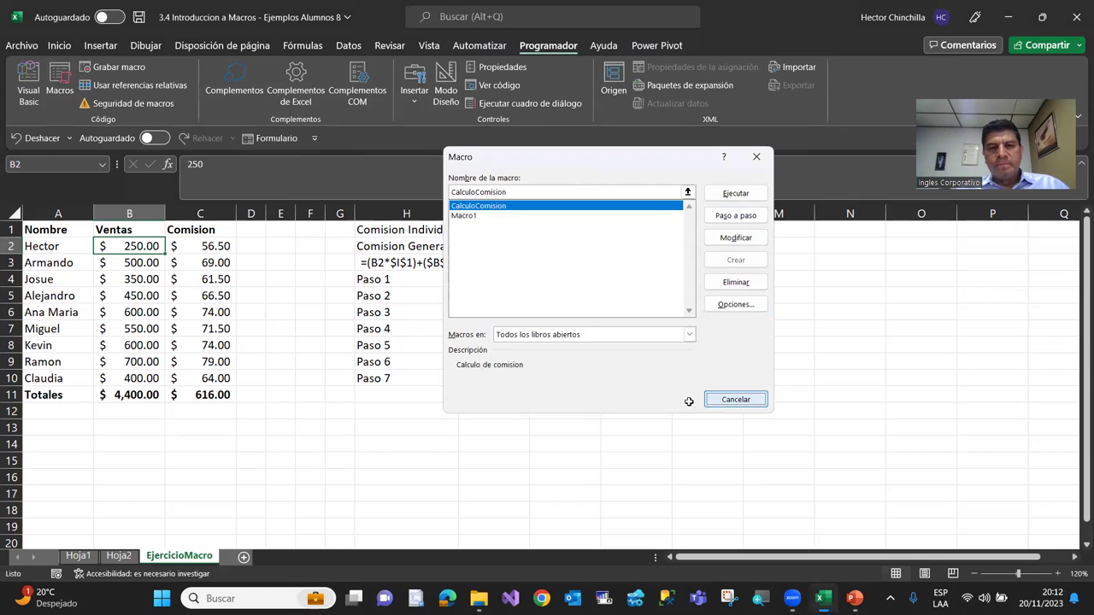
left_click(257, 394)
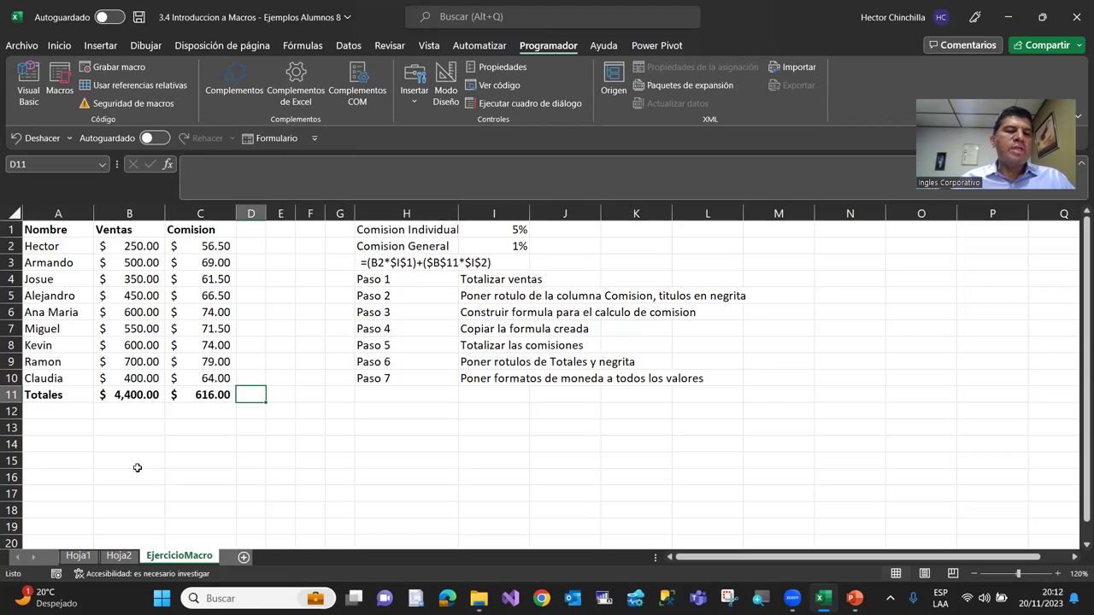
key("Left")
key("Left")
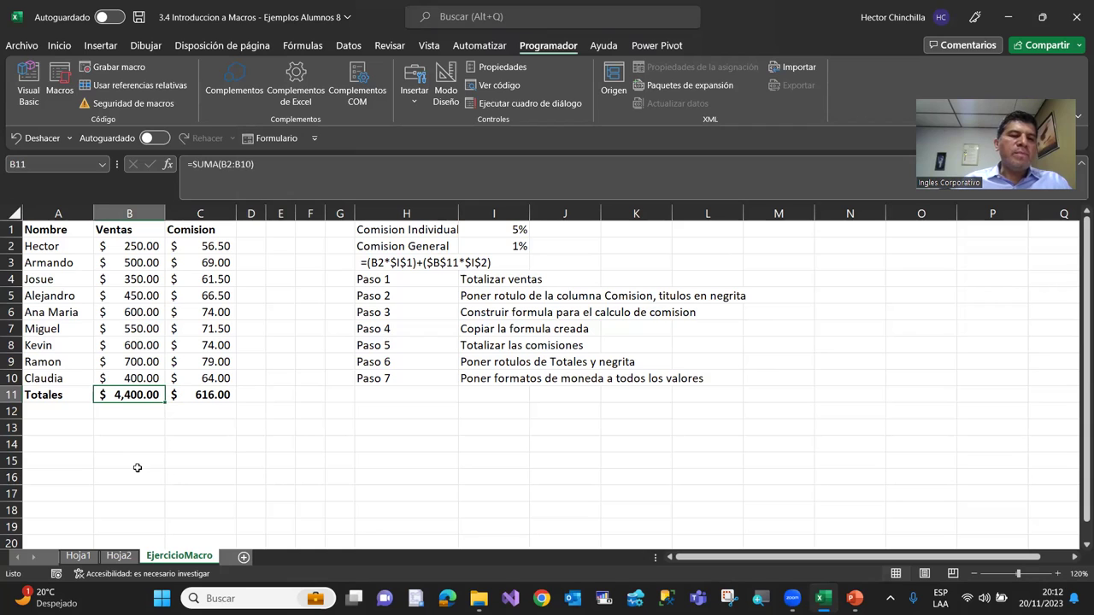
key("Up")
key("Up")
key("Up")
key("Up")
key("Up")
key("Up")
key("Up")
key("Up")
key("Up")
key("Up")
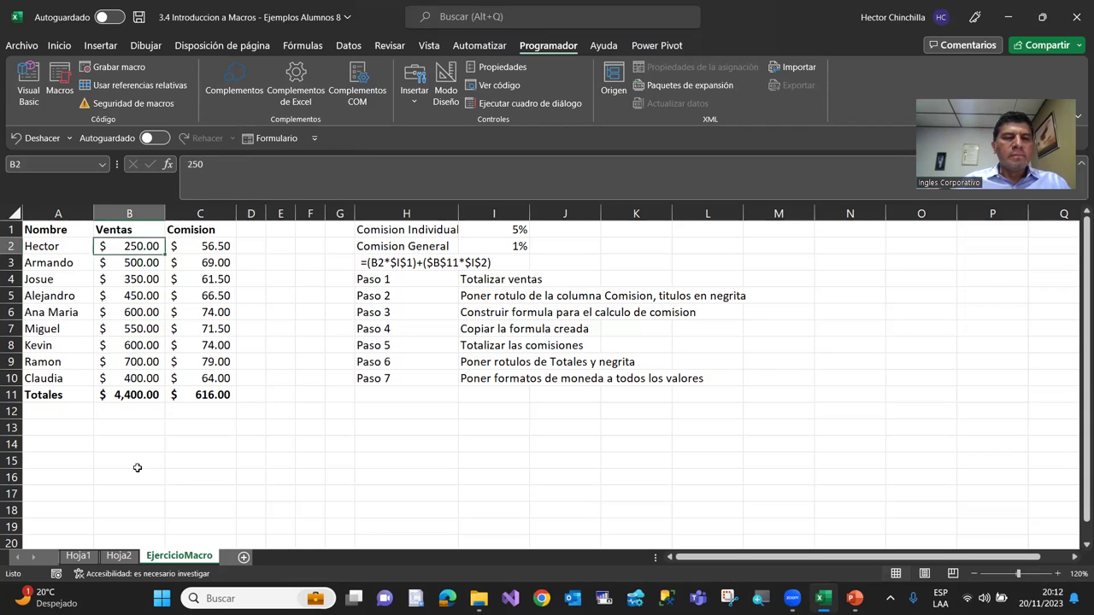
key("Down")
key("Right")
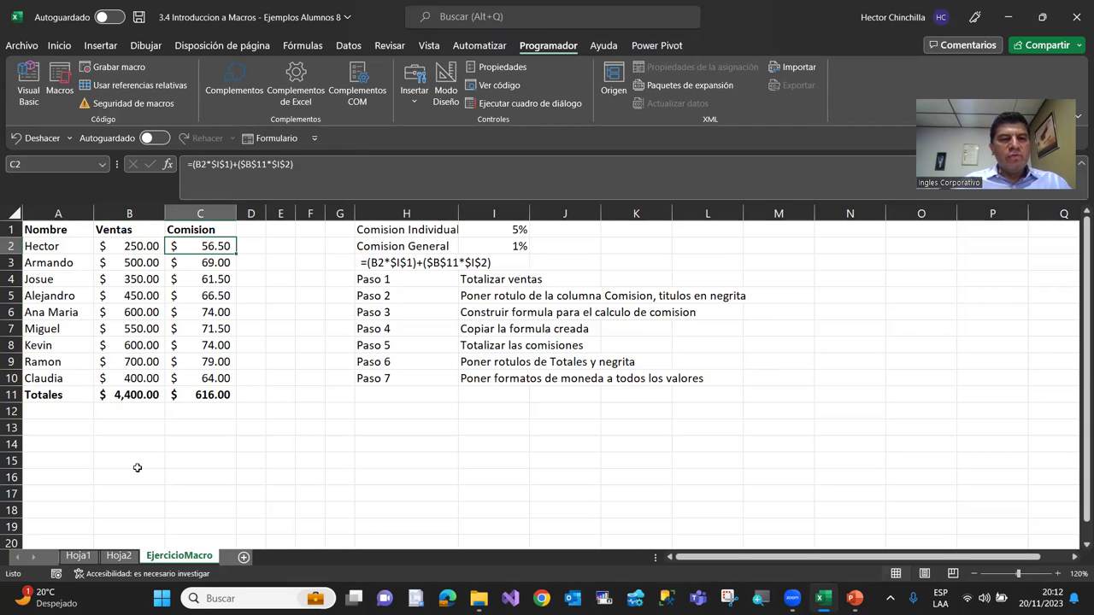
- Clear the contents of the Comision column, C1:C11
key("shift+Down")
key("shift+Down")
key("shift+Down")
key("shift+Up")
key("shift+Up")
key("shift+Up")
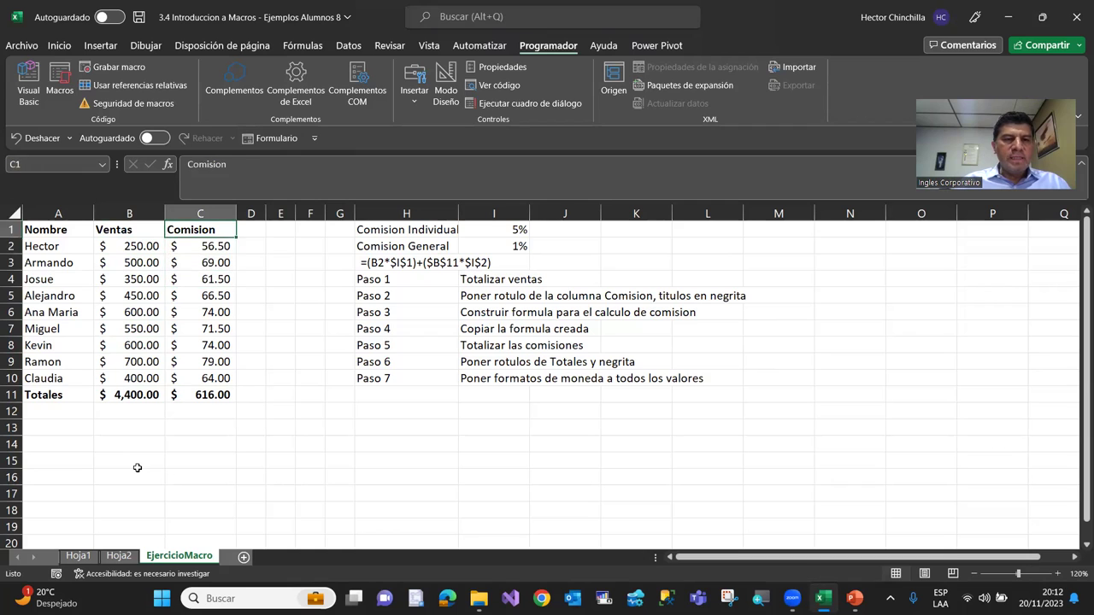
key("shift+Down")
key("shift+Down")
key("shift+Down")
key("Up")
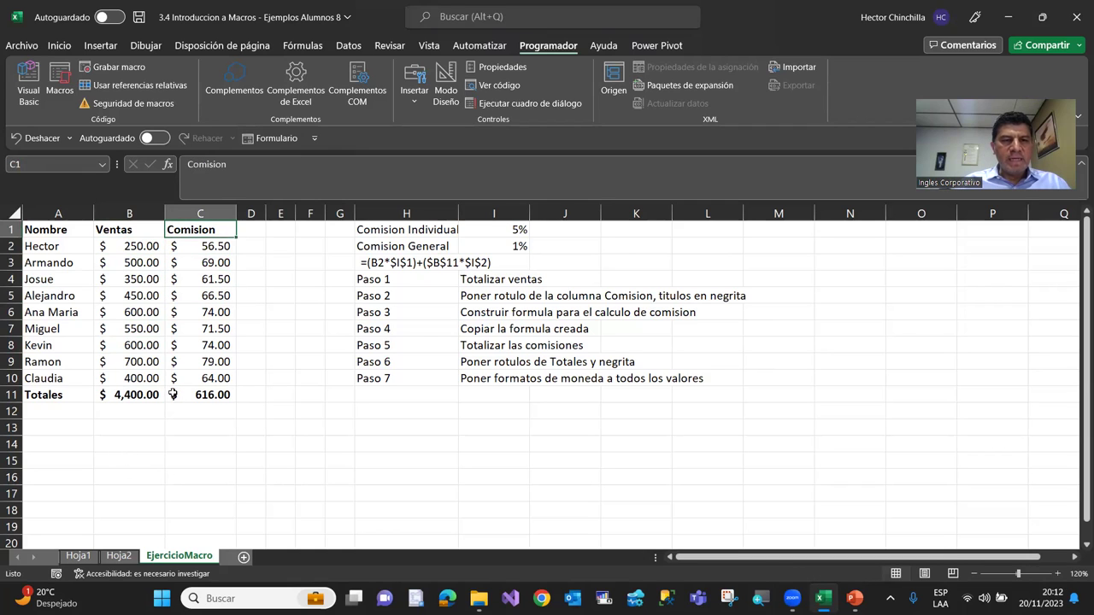
key("shift+Down")
key("shift+Down")
key("shift+Down")
key("shift+Down")
key("shift+Down")
key("shift+Down")
key("shift+Down")
key("shift+Down")
key("shift+Down")
key("shift+Down")
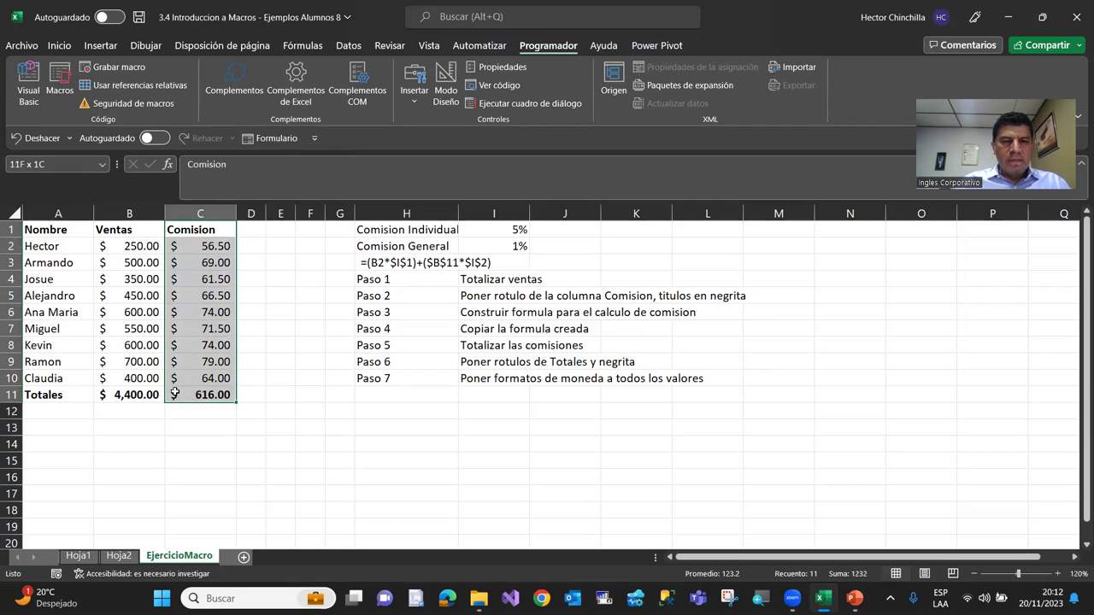
key("Delete")
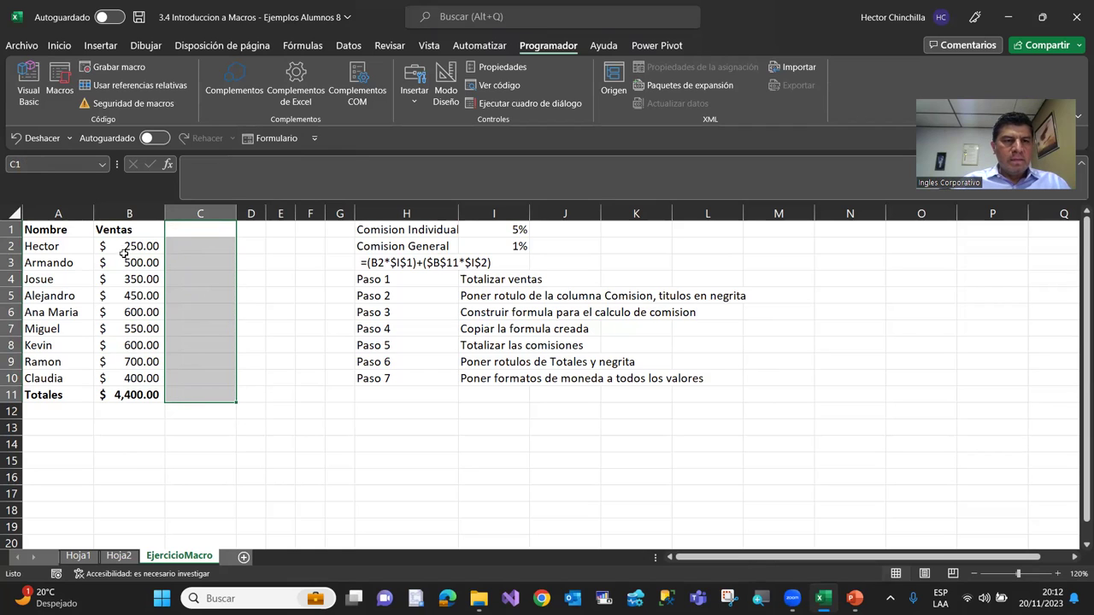
- Clear the Totales label and the sales total from A11:B11
left_click_drag(53, 383, 152, 392)
key("Delete")
key("Up")
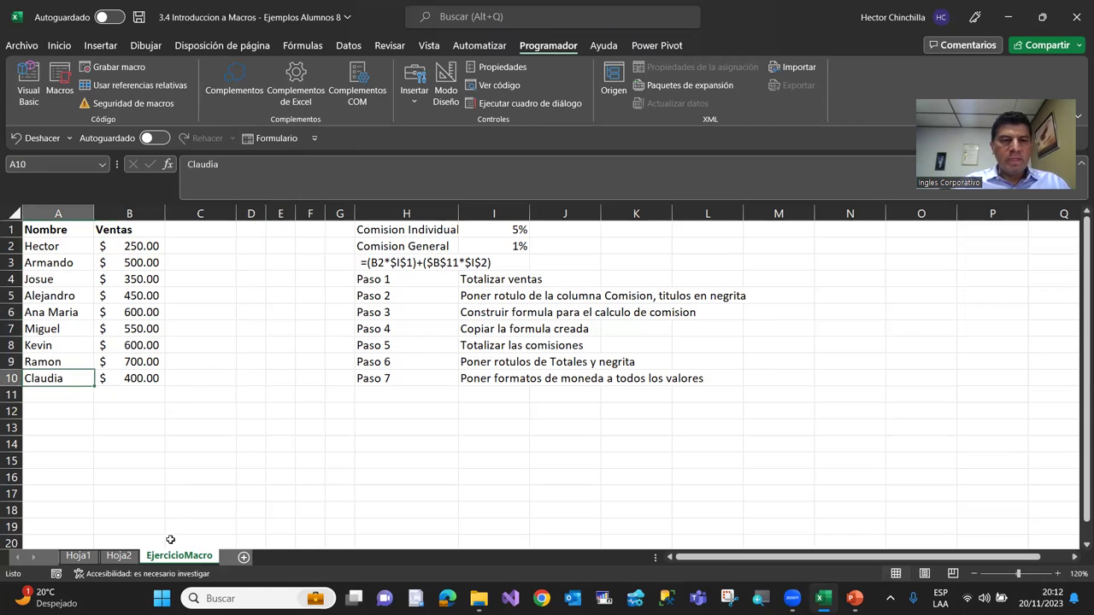
- Clear the formatting from the sales values in B2:B10 and select the empty cell C13
left_click_drag(110, 248, 128, 378)
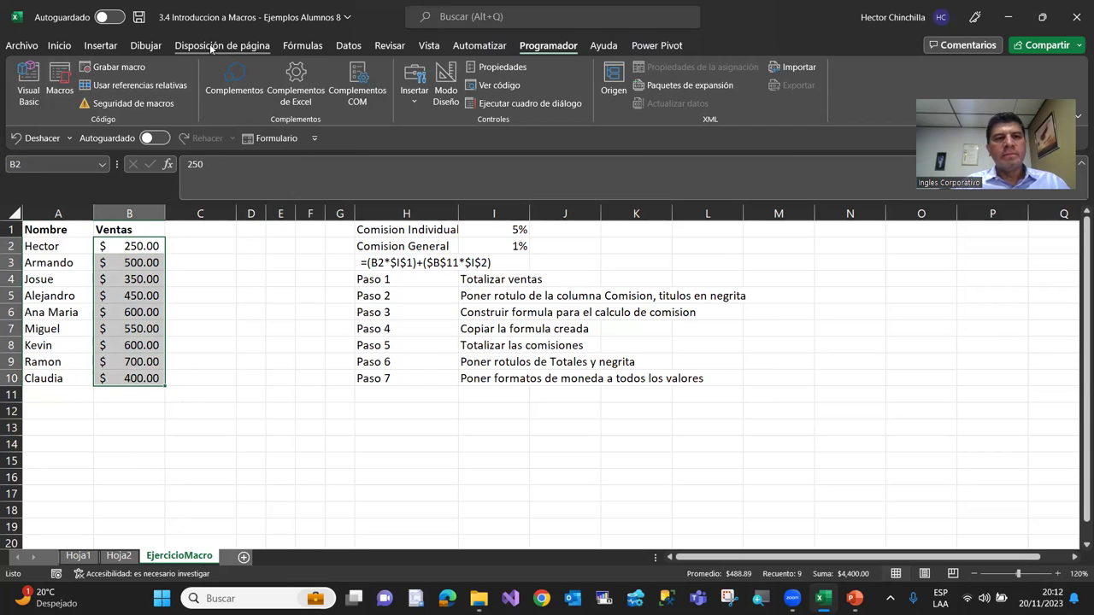
left_click(59, 48)
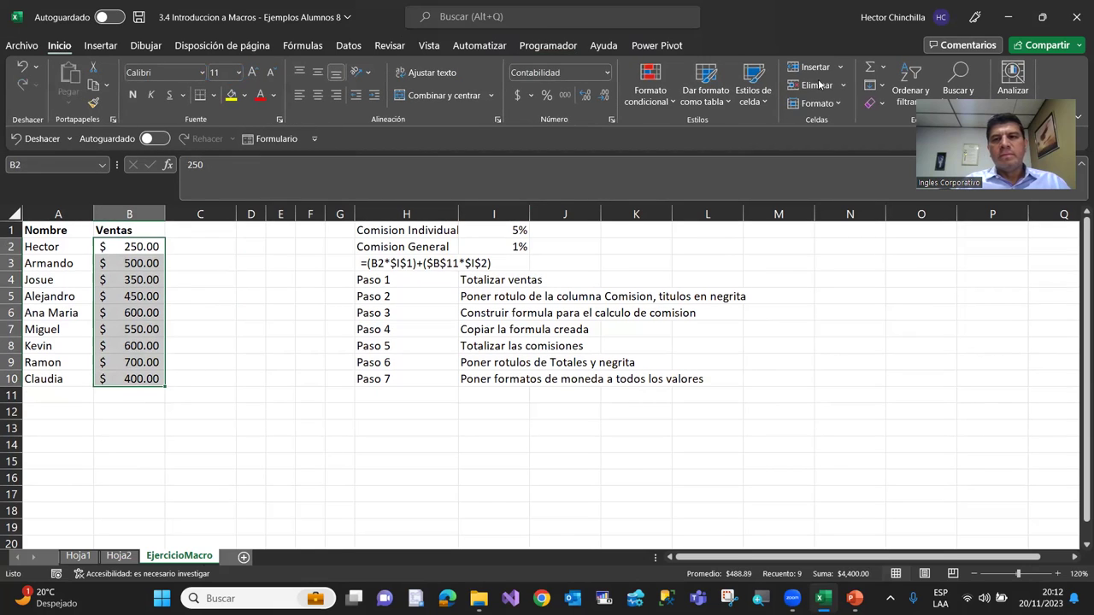
left_click(875, 102)
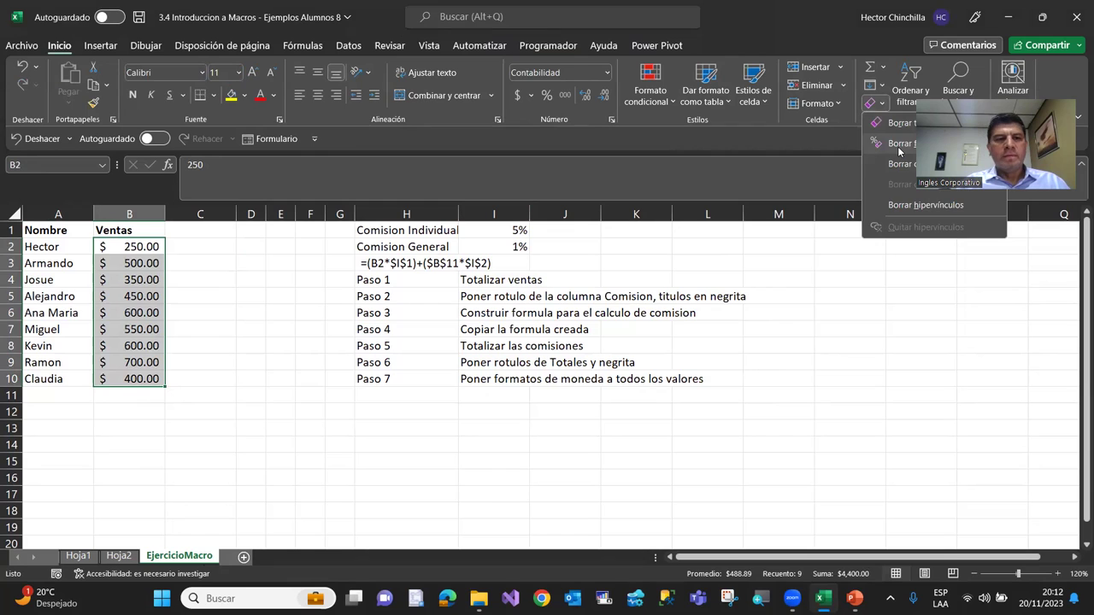
left_click(898, 143)
left_click(158, 462)
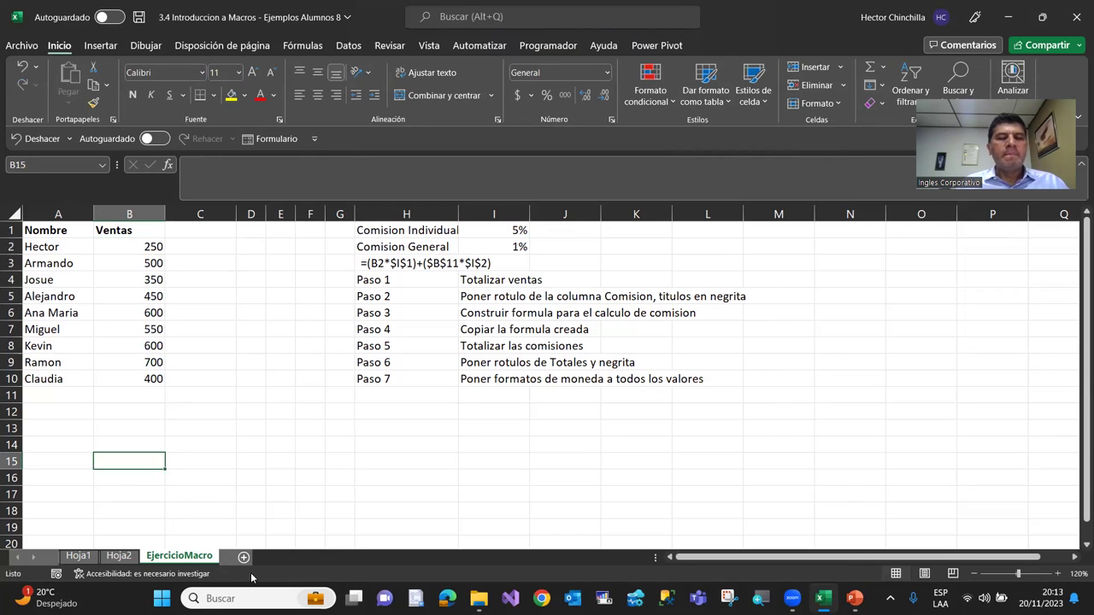
left_click(183, 430)
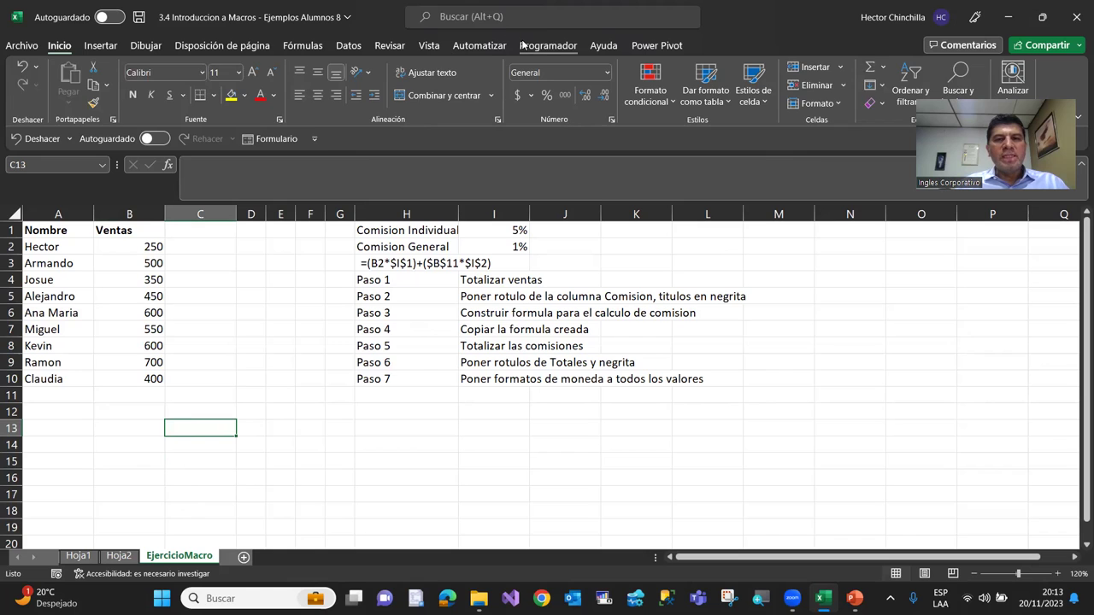
- Run the CalculoComision macro on the cleared table
left_click(547, 45)
left_click(60, 81)
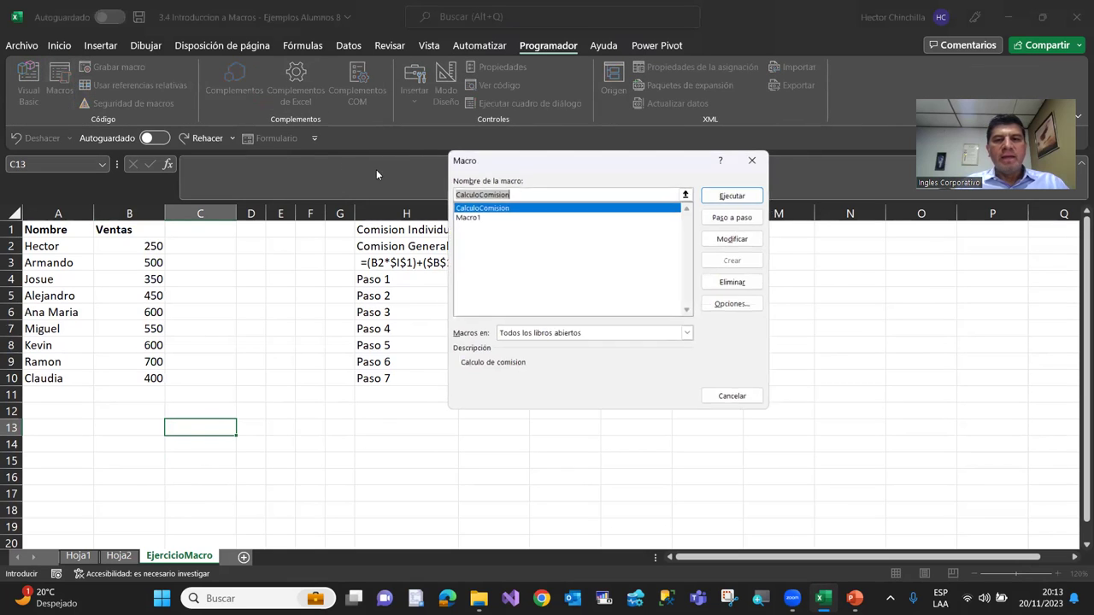
left_click(502, 209)
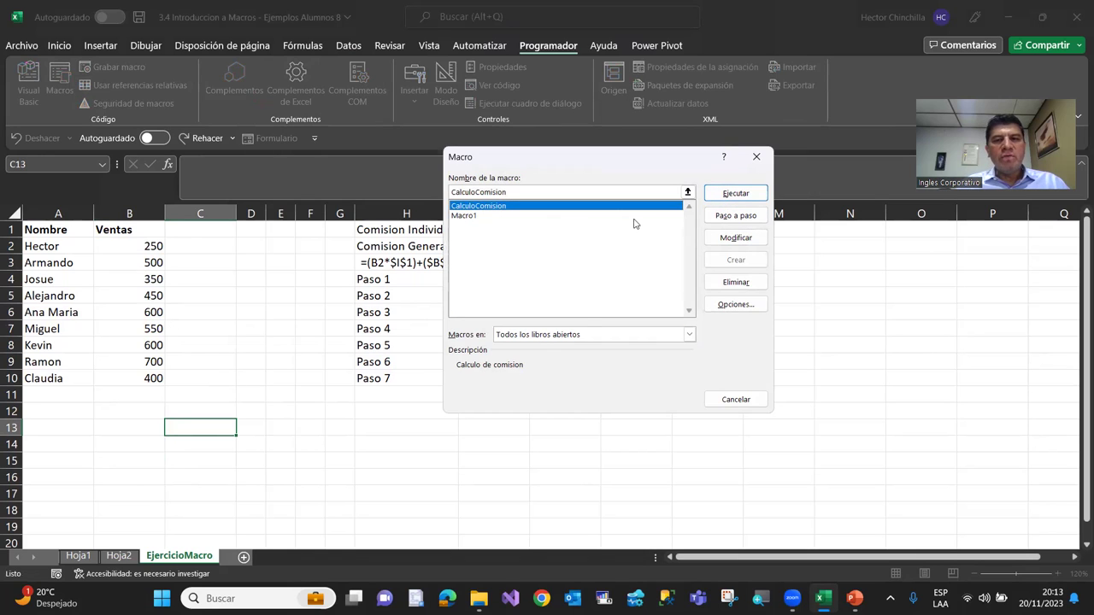
left_click(714, 195)
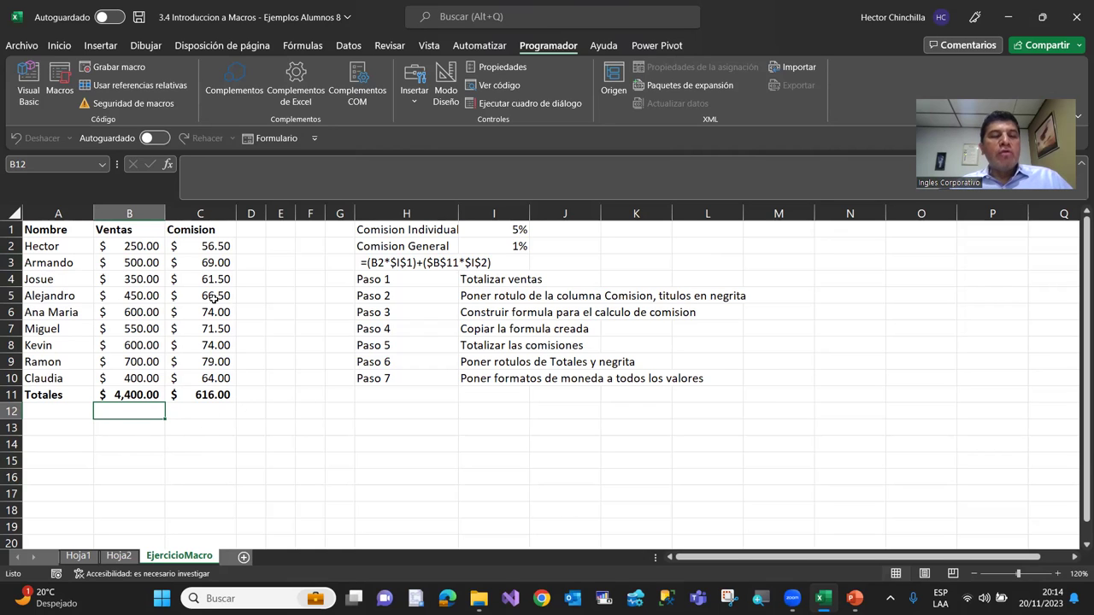
- Save the workbook and check in Save As that its file type is the macro-enabled .xlsm format
left_click(138, 18)
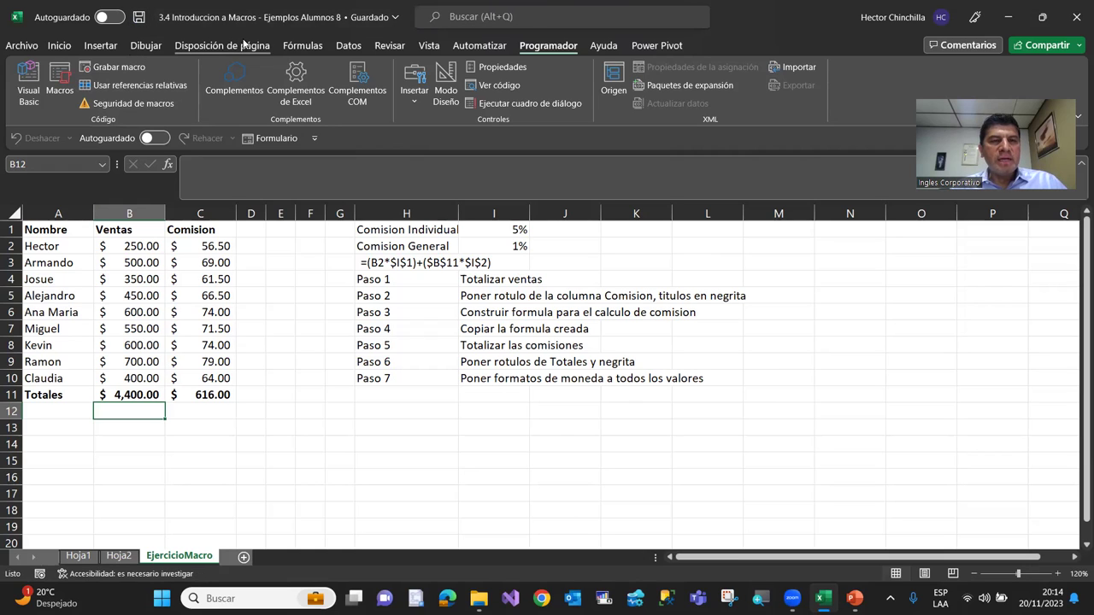
left_click(35, 51)
left_click(57, 236)
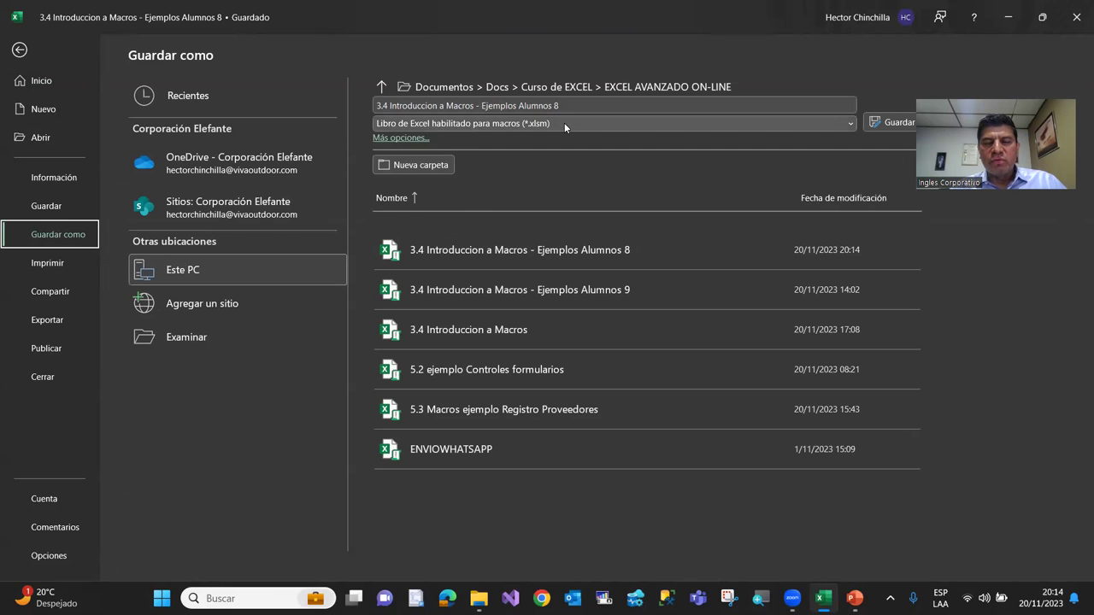
left_click(18, 51)
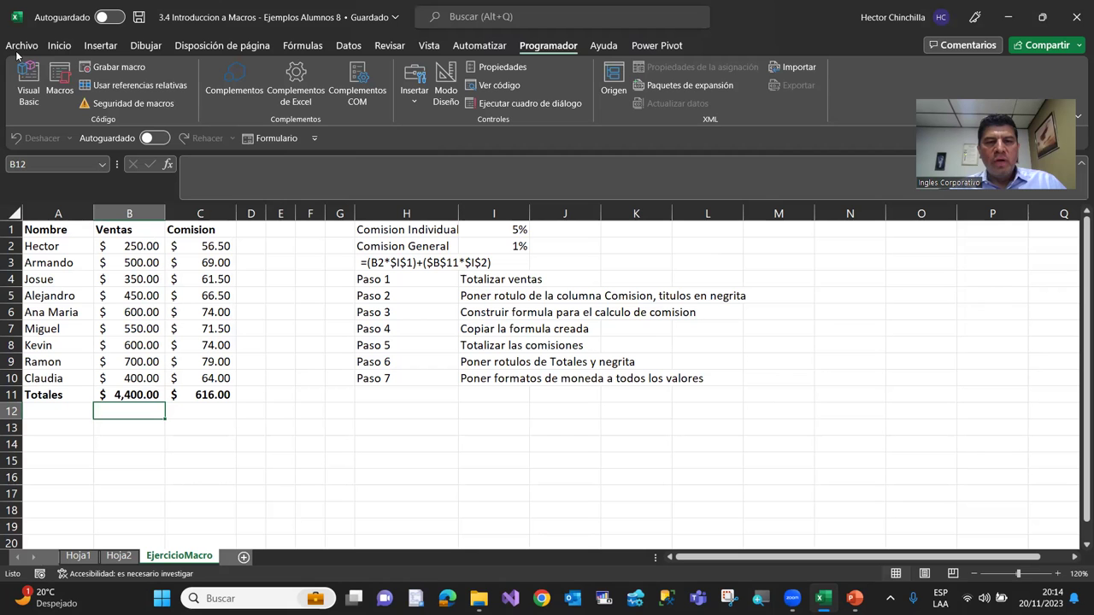
left_click(200, 333)
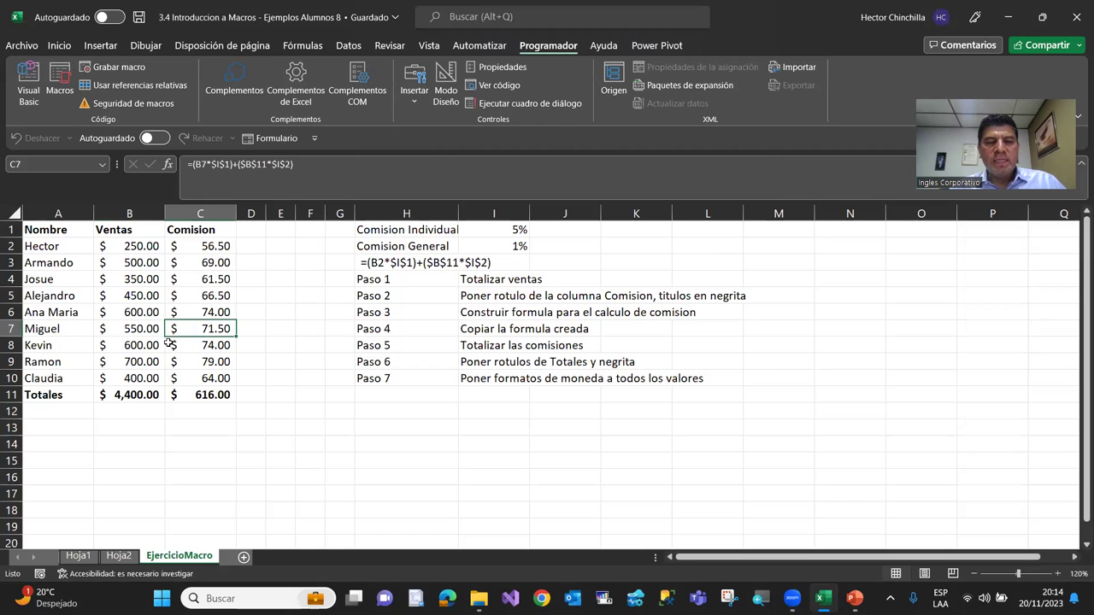
left_click(146, 246)
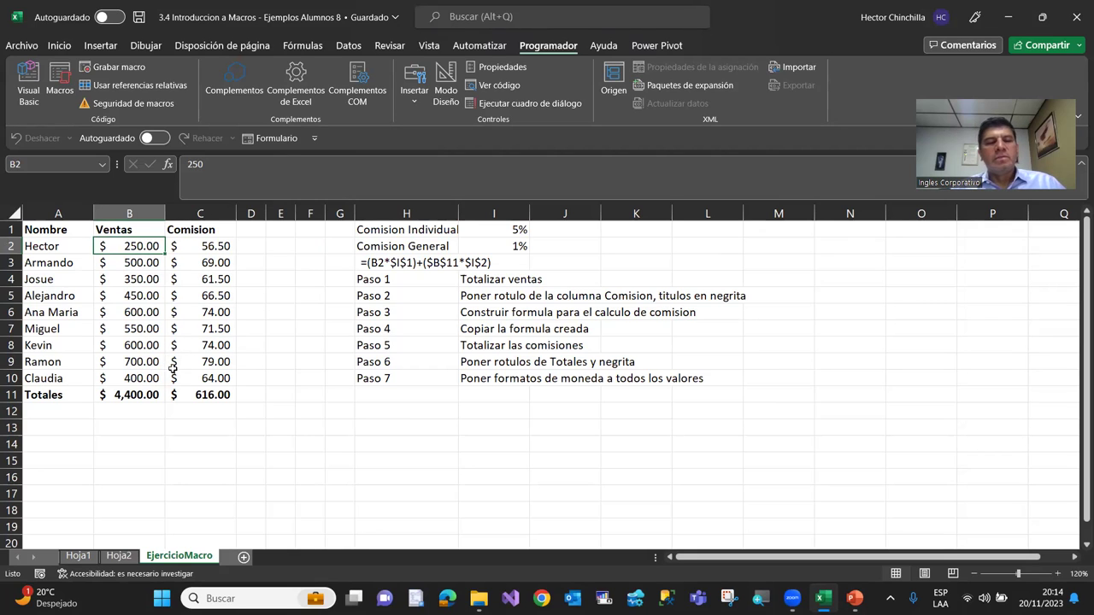
left_click(123, 362)
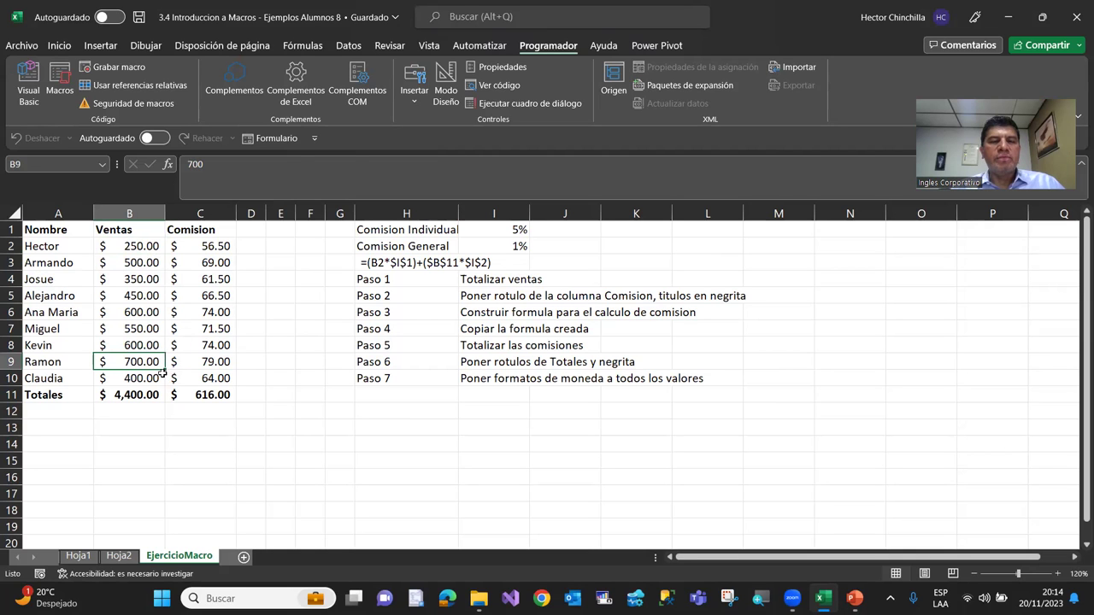
- Review the workbook's Save As location and file type once more, returning to the sheet without saving a copy
left_click(21, 45)
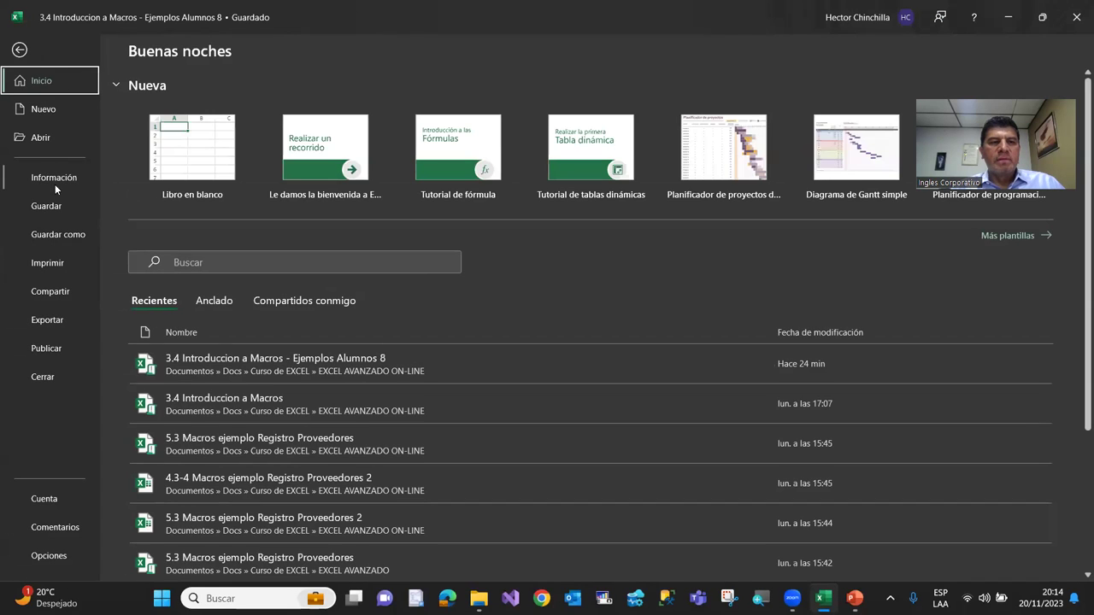
left_click(60, 234)
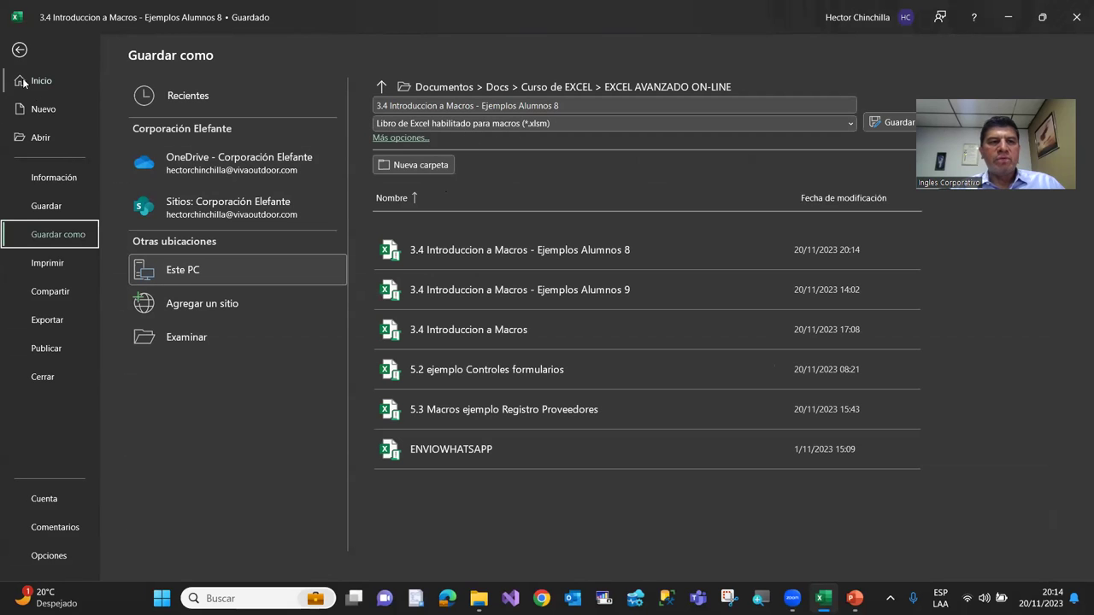
left_click(19, 52)
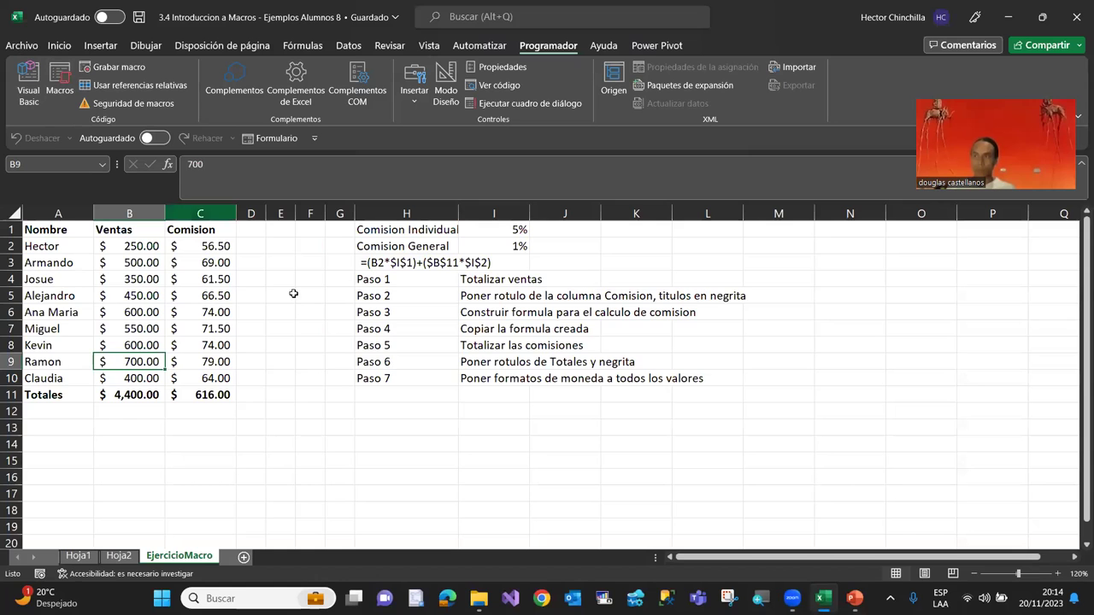
- Review the commission table and the Comision Individual label, look through the Hoja1 and Hoja2 sheets, and return to EjercicioMacro
left_click(270, 394)
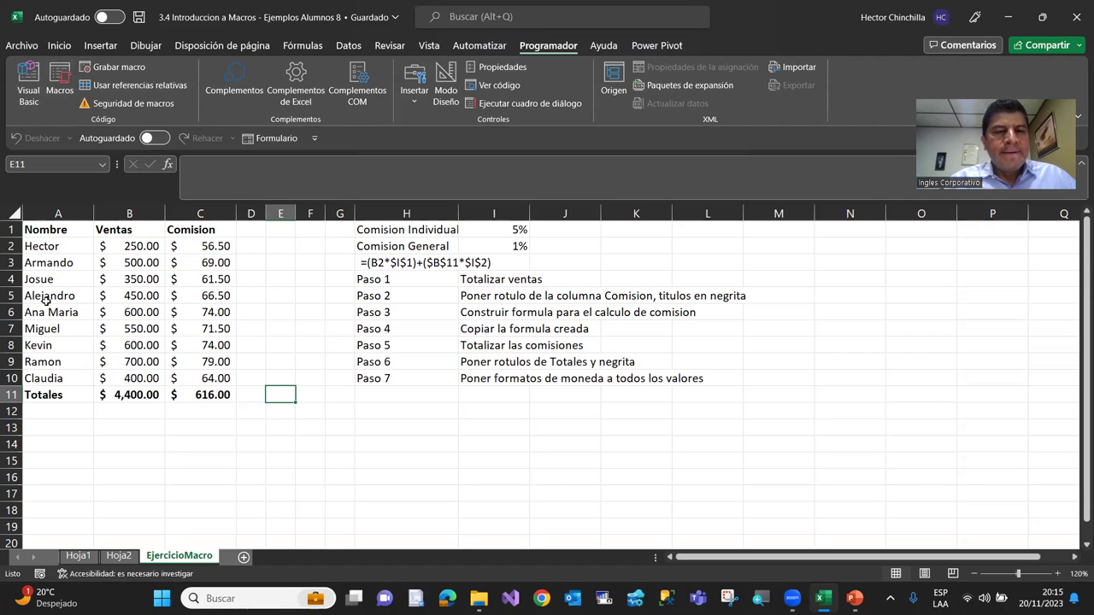
left_click(79, 235)
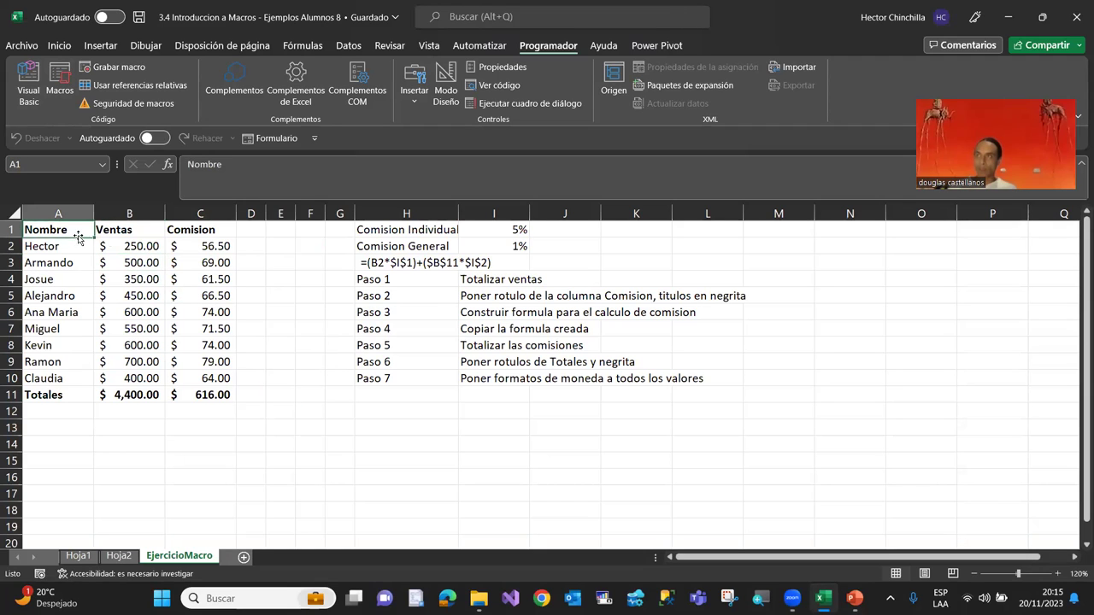
left_click(368, 231)
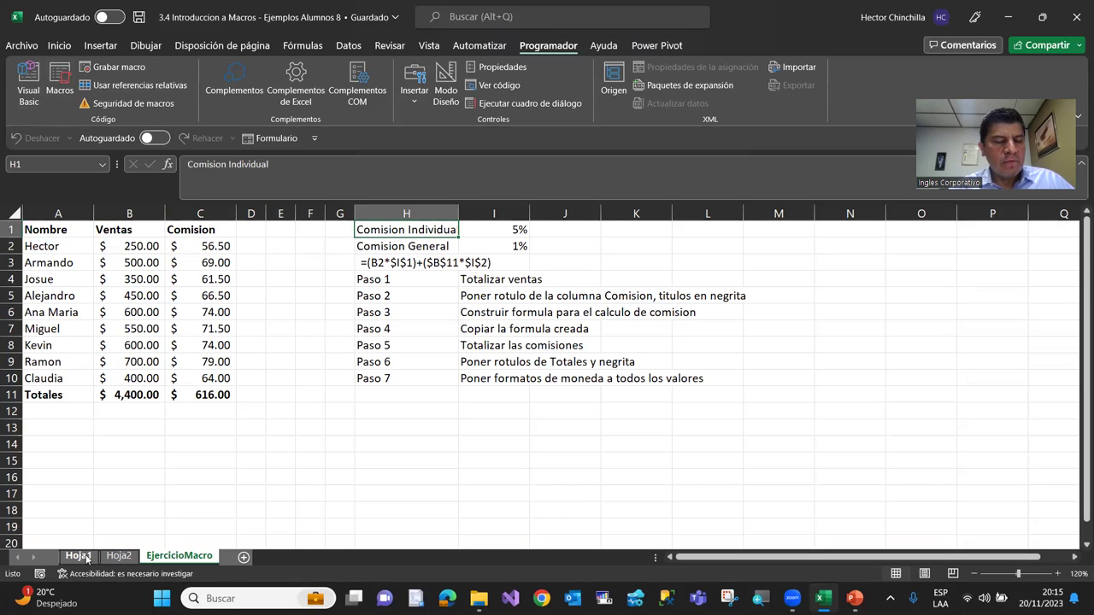
left_click(115, 557)
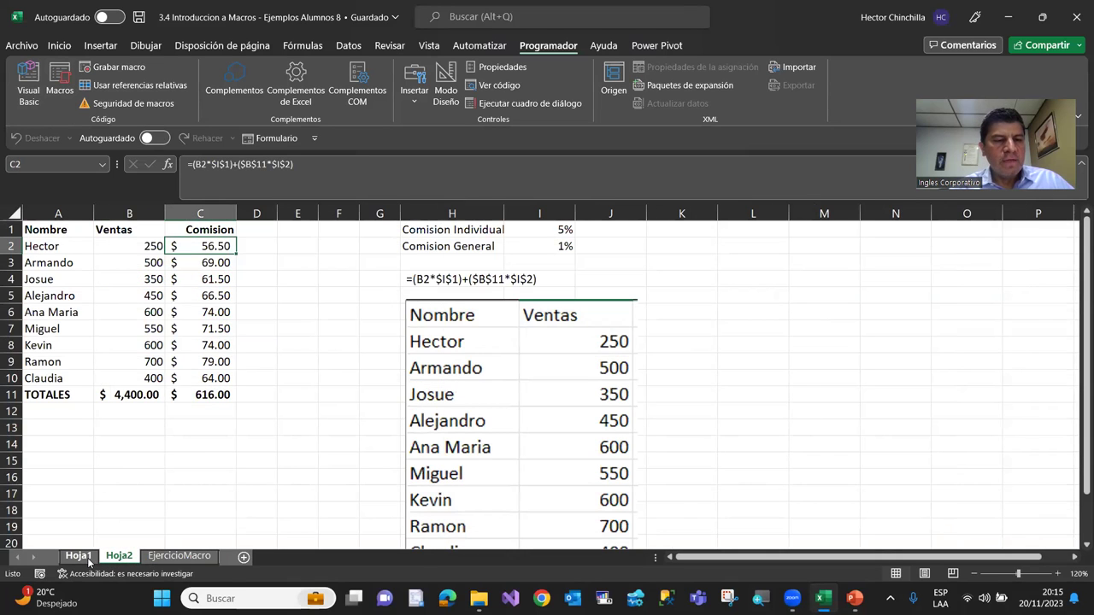
left_click(86, 558)
left_click(119, 556)
left_click(151, 555)
left_click(121, 556)
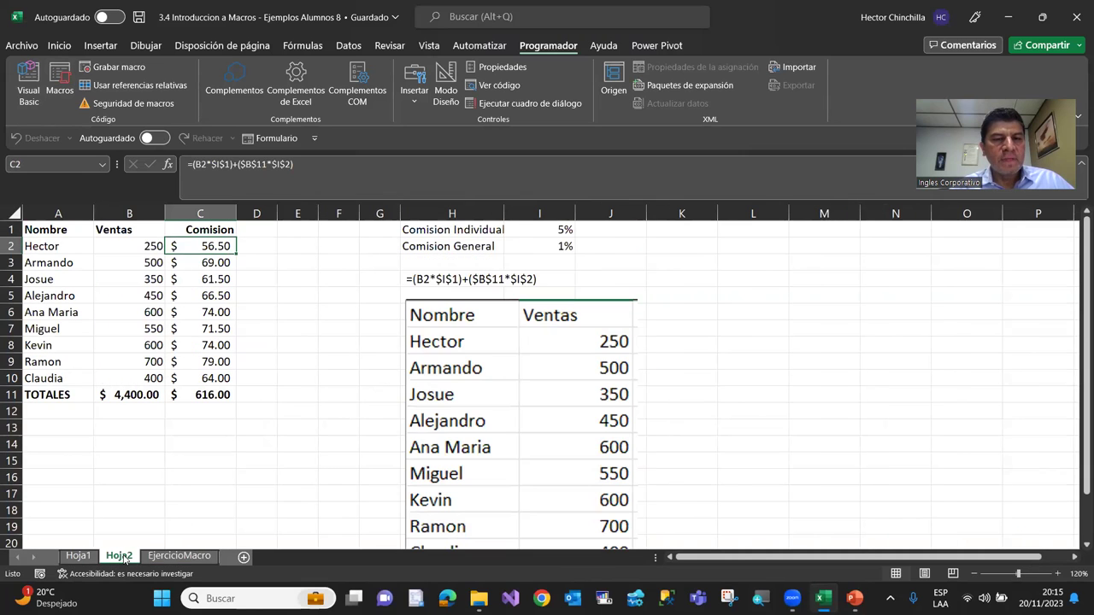
left_click(150, 556)
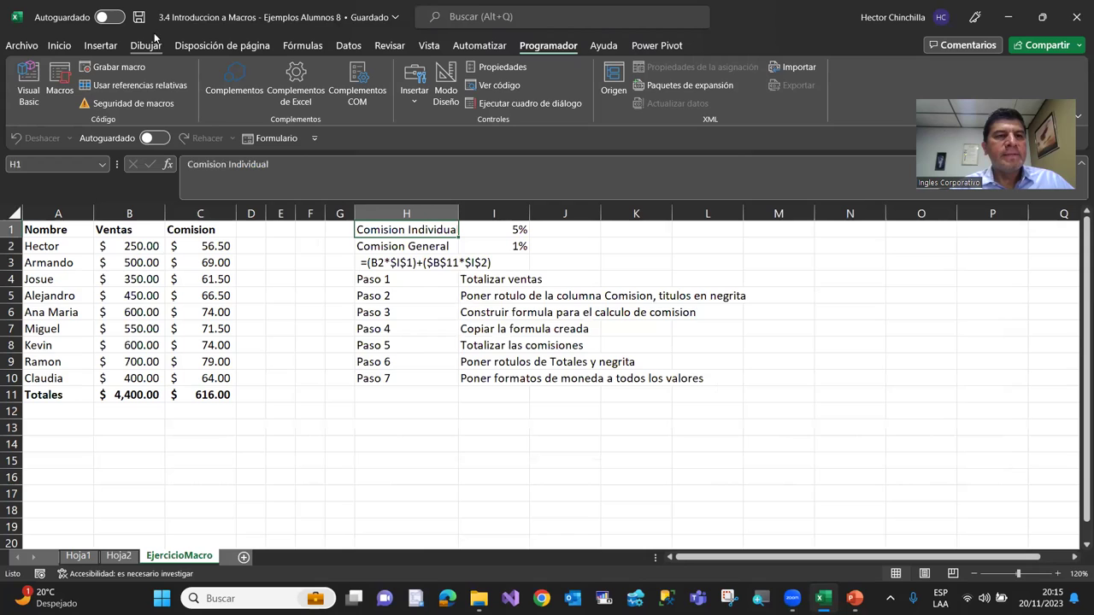
- Close the macro workbook and switch to File Explorer to show the EXCEL AVANZADO ON-LINE folder
left_click(1075, 22)
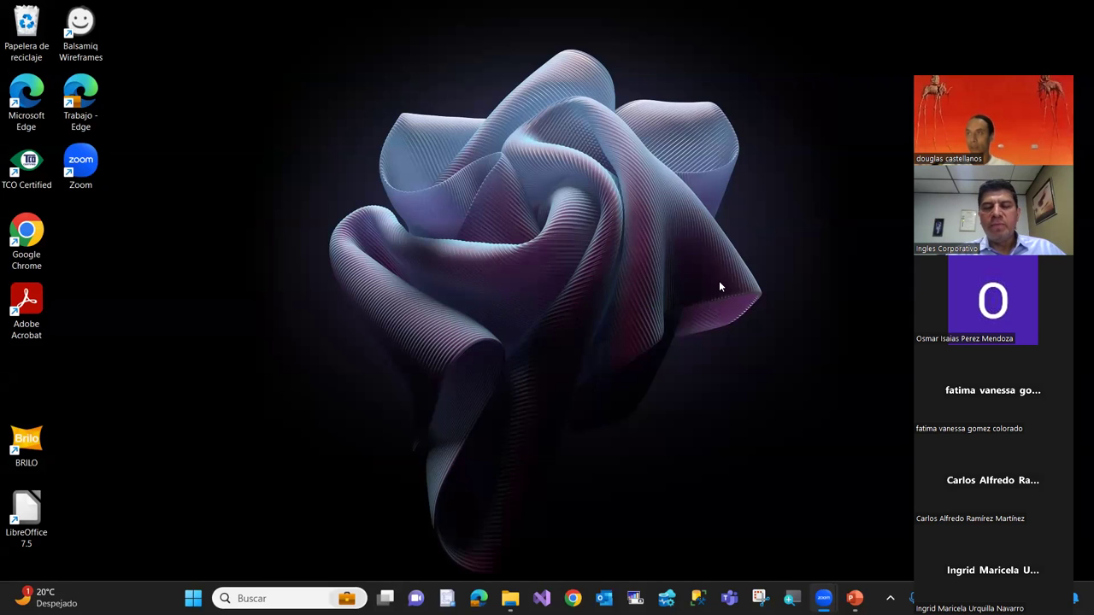
left_click(510, 598)
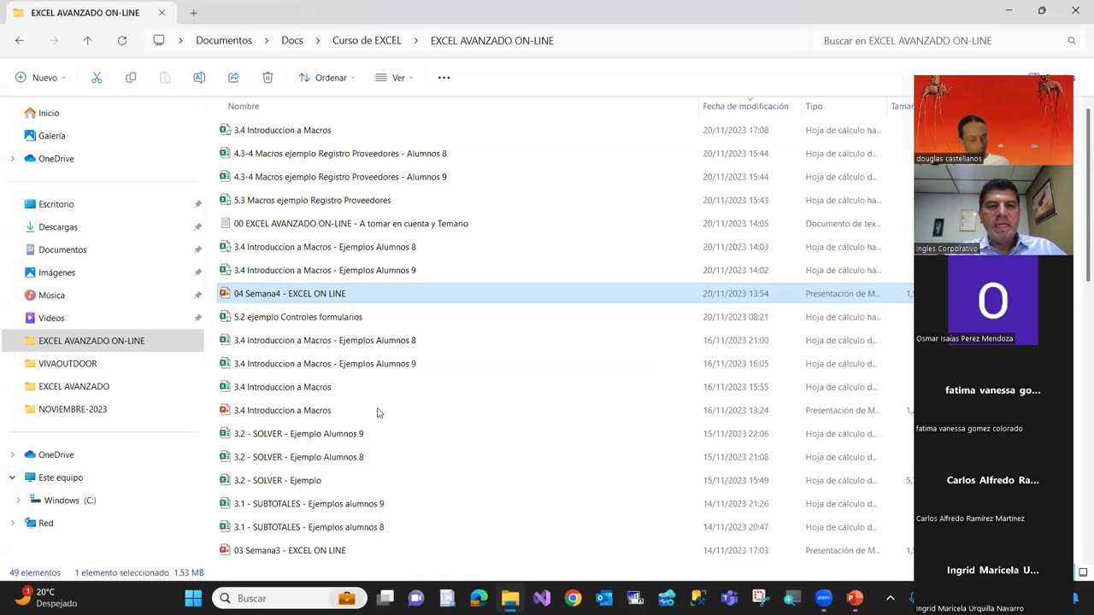